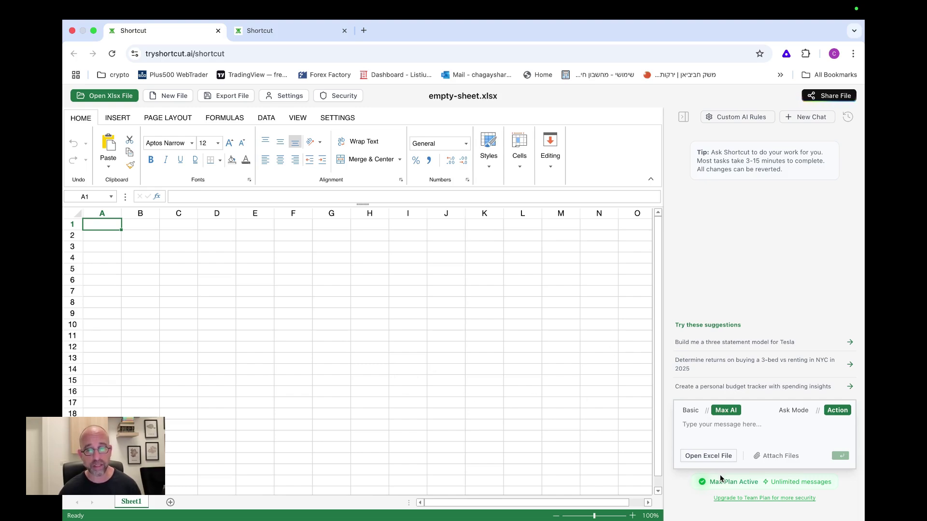
Step: Open the plan comparison and highlight the Pro $40, Max $200 and Teams $500/seat prices
{"action": "left_click", "coordinate": [733, 498]}
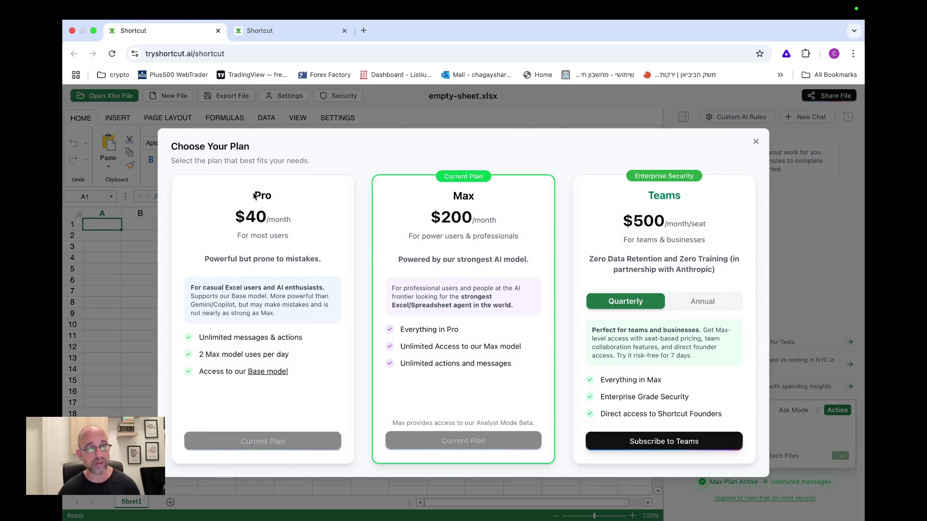
{"action": "left_click_drag", "start_coordinate": [253, 195], "coordinate": [292, 221]}
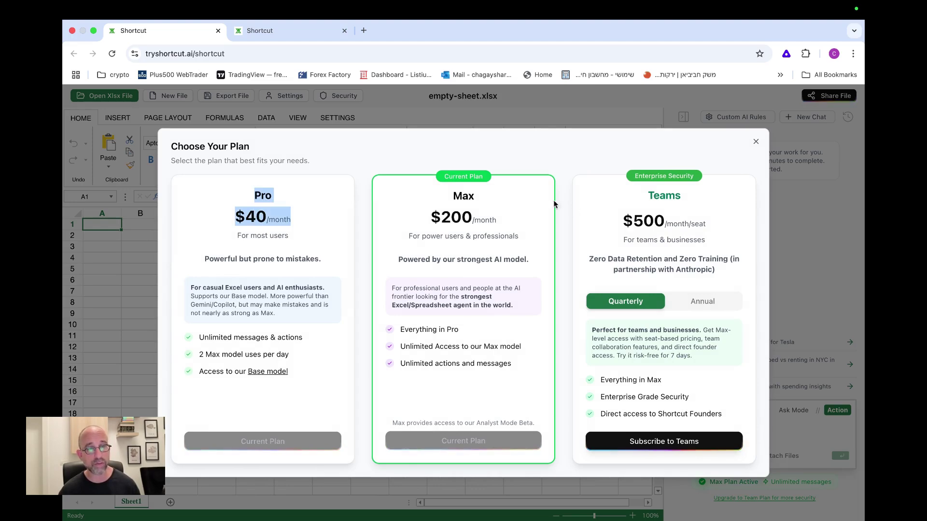
{"action": "left_click", "coordinate": [460, 200]}
{"action": "left_click_drag", "start_coordinate": [430, 218], "coordinate": [502, 224]}
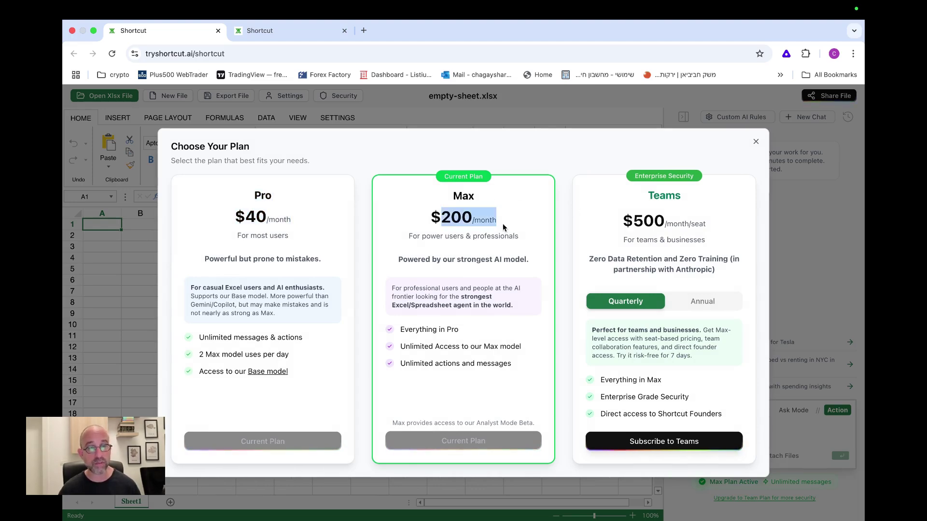
{"action": "left_click", "coordinate": [648, 187]}
{"action": "left_click_drag", "start_coordinate": [621, 221], "coordinate": [711, 224]}
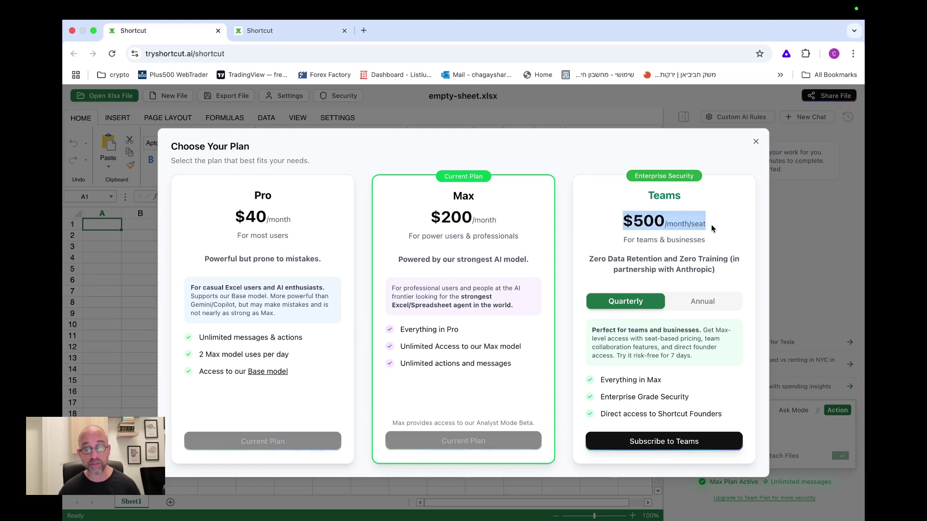
{"action": "left_click_drag", "start_coordinate": [233, 218], "coordinate": [329, 220]}
{"action": "left_click_drag", "start_coordinate": [428, 218], "coordinate": [529, 240]}
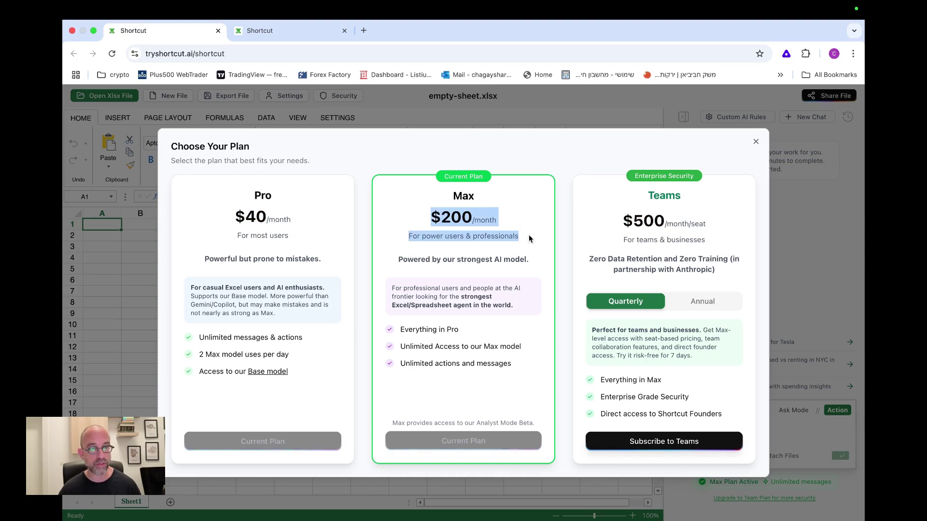
Step: Close the plans dialog, then dismiss Custom AI Rules and Share File without changes
{"action": "left_click", "coordinate": [755, 143]}
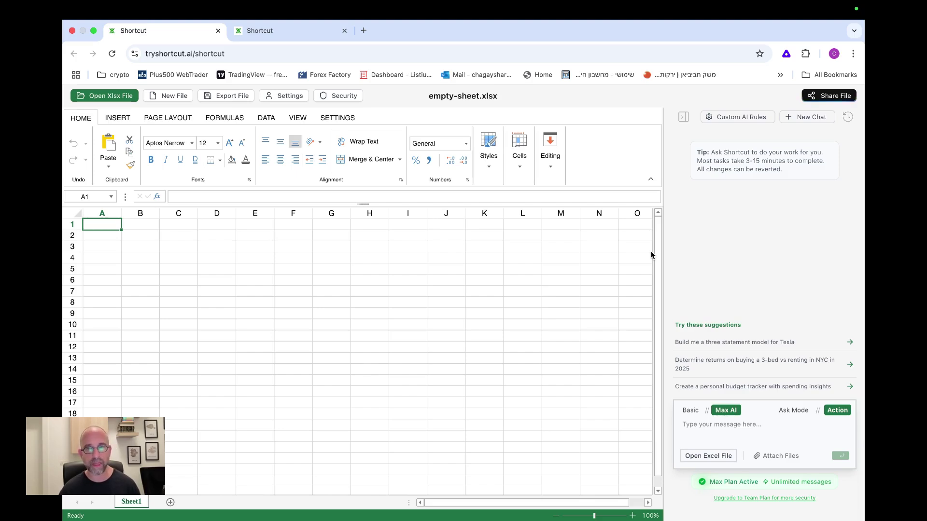
{"action": "left_click", "coordinate": [739, 118]}
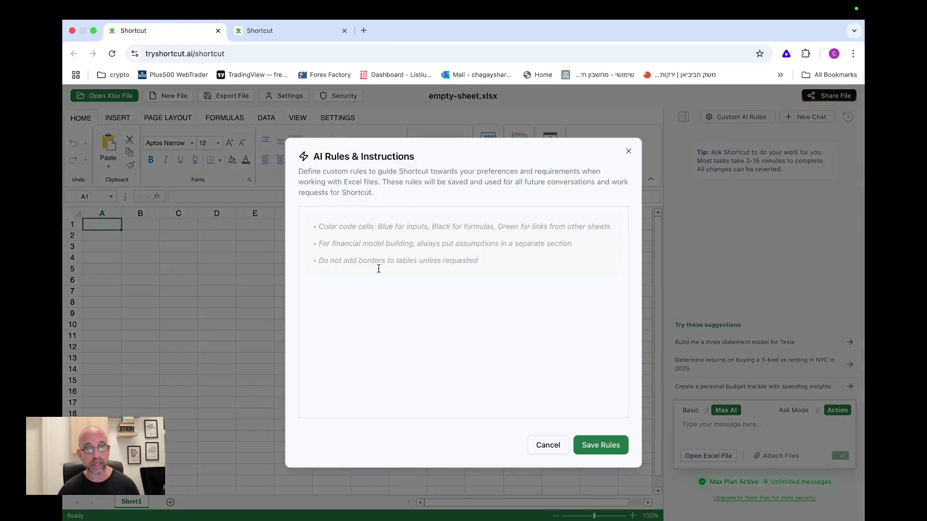
{"action": "left_click", "coordinate": [628, 152]}
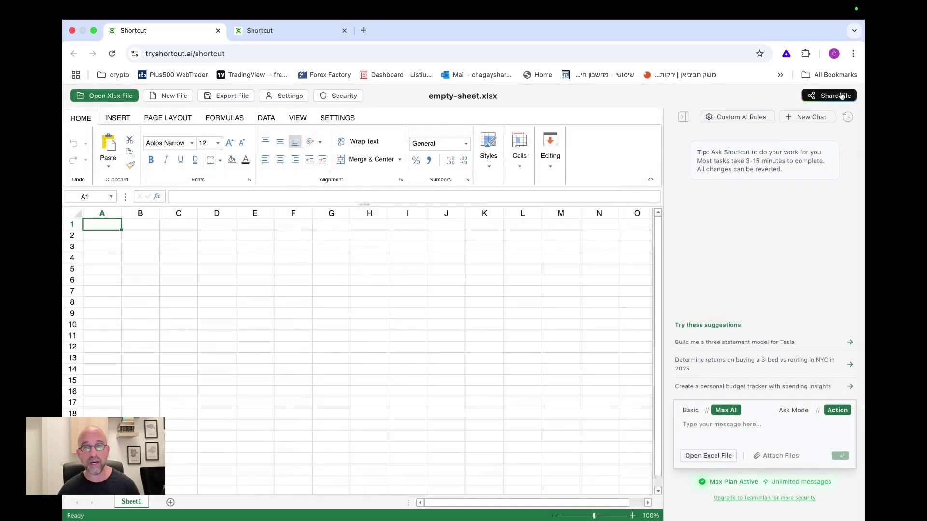
{"action": "left_click", "coordinate": [829, 95]}
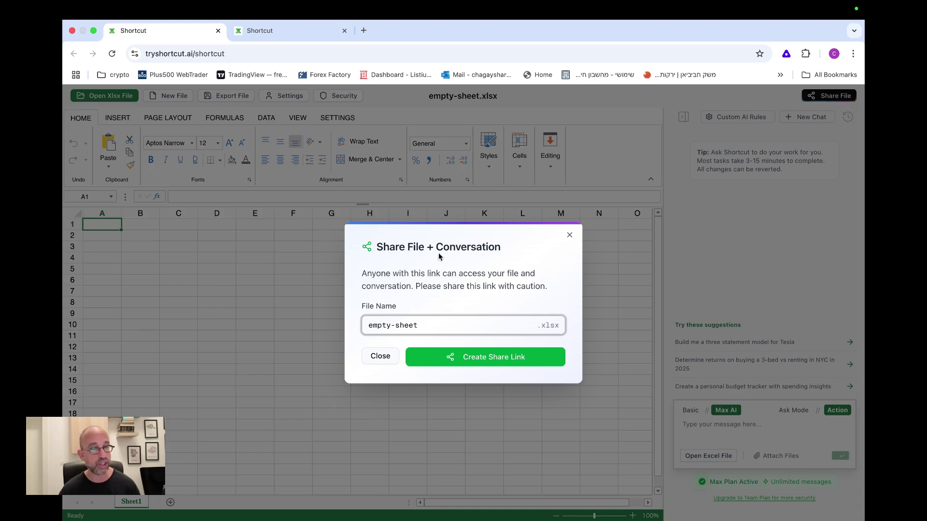
{"action": "left_click", "coordinate": [570, 236]}
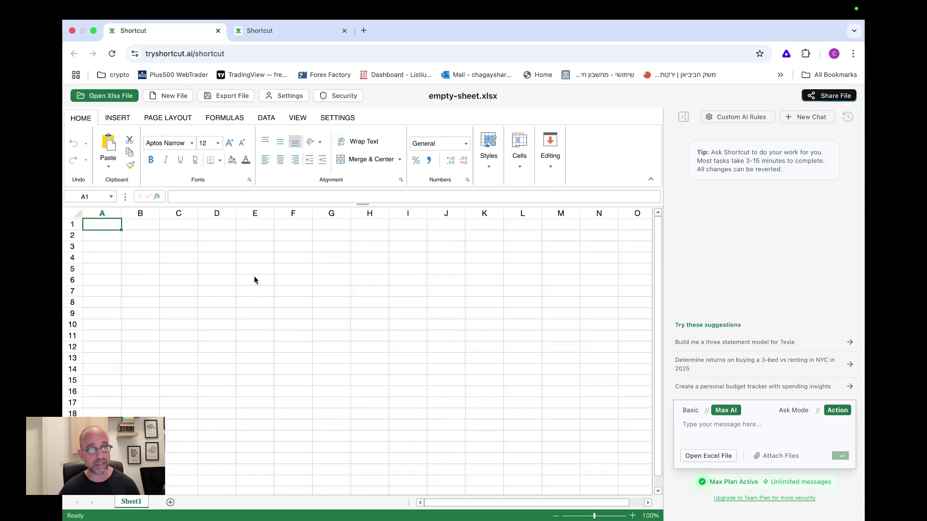
{"action": "left_click", "coordinate": [253, 33]}
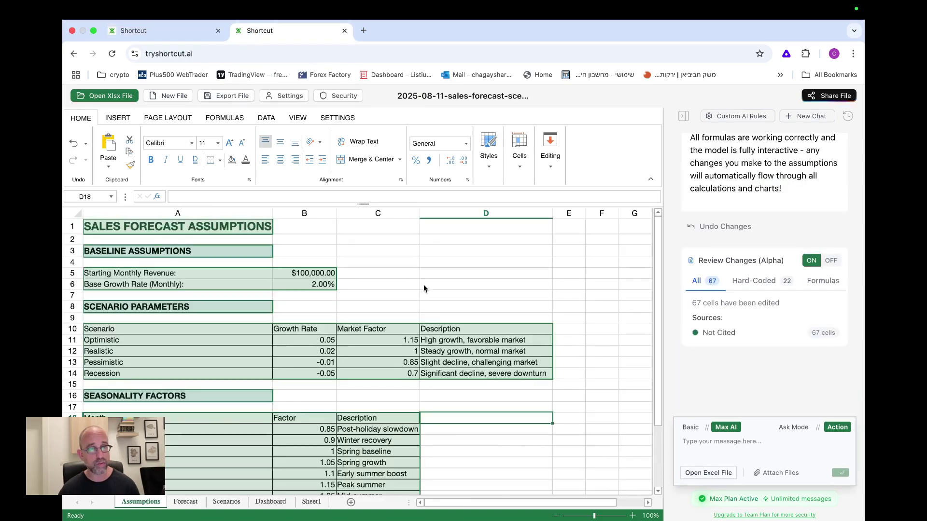
{"action": "scroll", "coordinate": [746, 294], "scroll_direction": "up", "scroll_amount": 5}
{"action": "scroll", "coordinate": [747, 295], "scroll_direction": "up", "scroll_amount": 15}
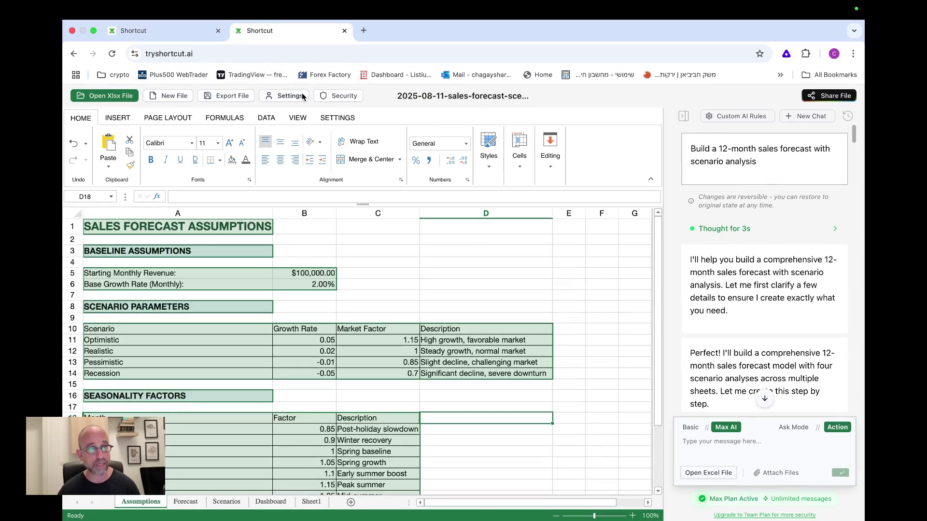
{"action": "left_click", "coordinate": [140, 31]}
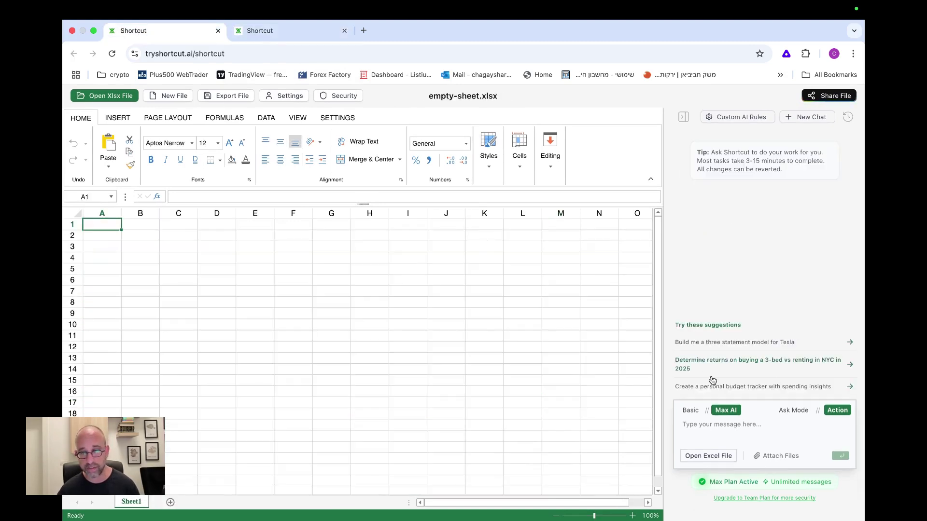
{"action": "left_click", "coordinate": [247, 32]}
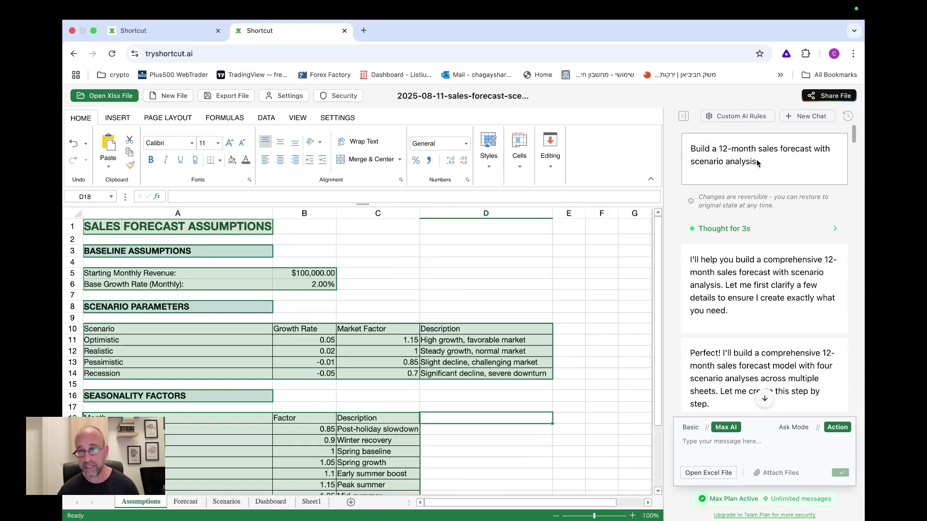
{"action": "scroll", "coordinate": [722, 300], "scroll_direction": "down", "scroll_amount": 2}
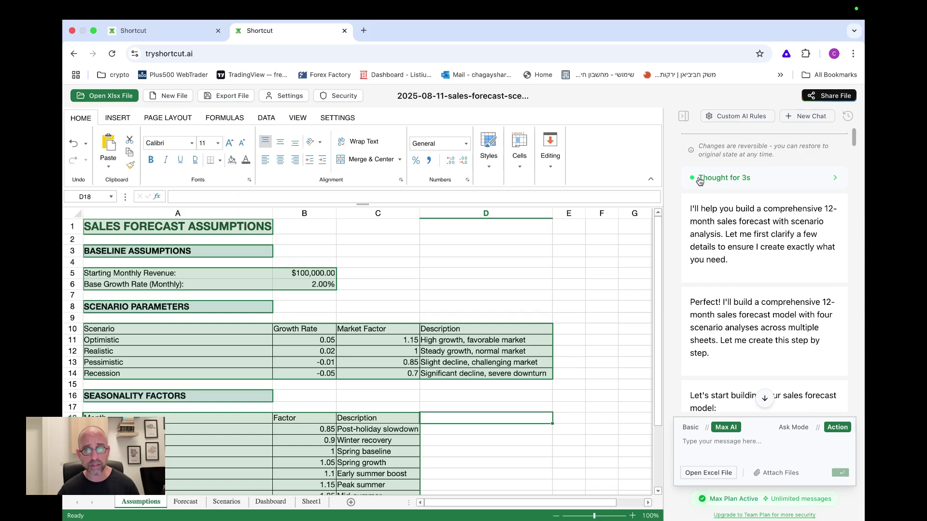
{"action": "scroll", "coordinate": [724, 296], "scroll_direction": "down", "scroll_amount": 4}
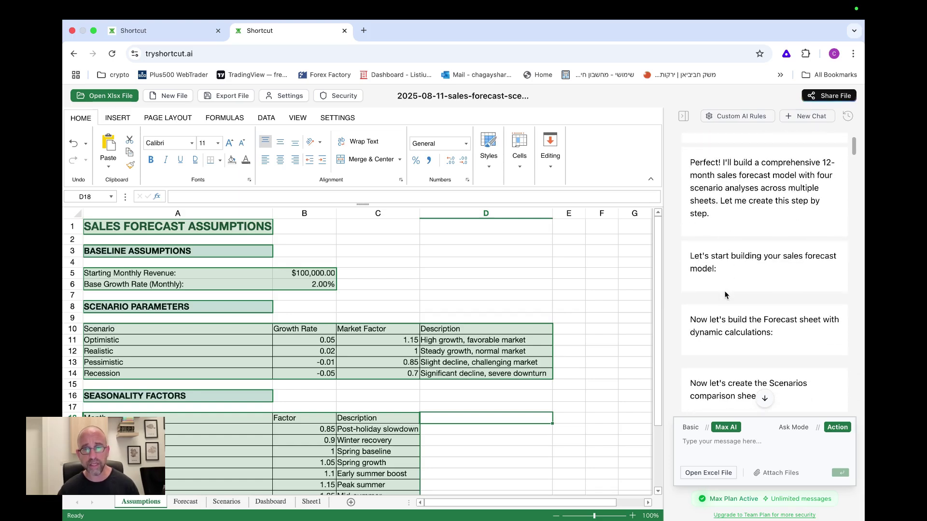
{"action": "scroll", "coordinate": [725, 295], "scroll_direction": "down", "scroll_amount": 8}
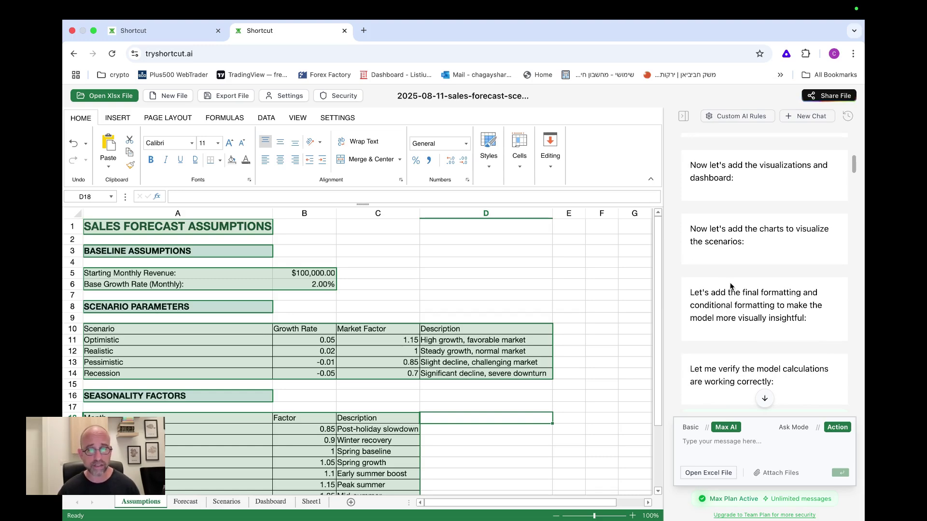
{"action": "scroll", "coordinate": [731, 286], "scroll_direction": "down", "scroll_amount": 9}
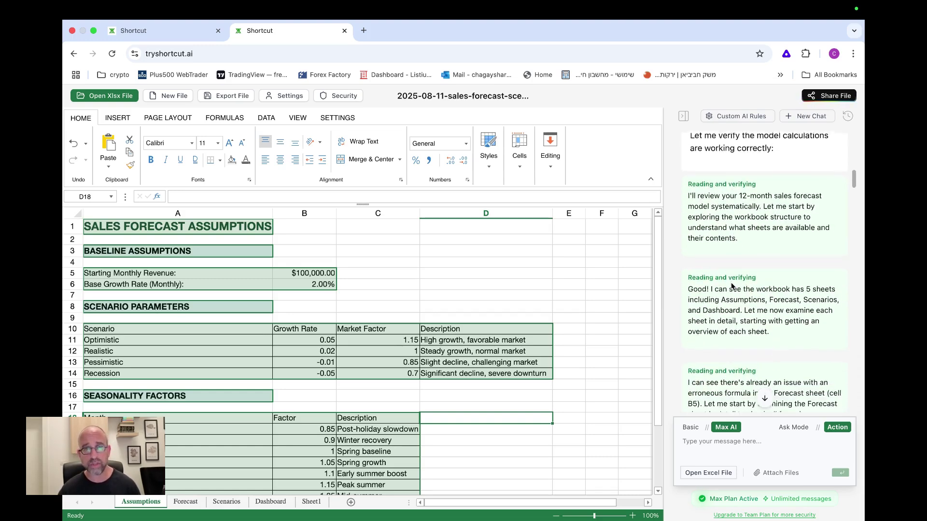
{"action": "scroll", "coordinate": [729, 284], "scroll_direction": "up", "scroll_amount": 7}
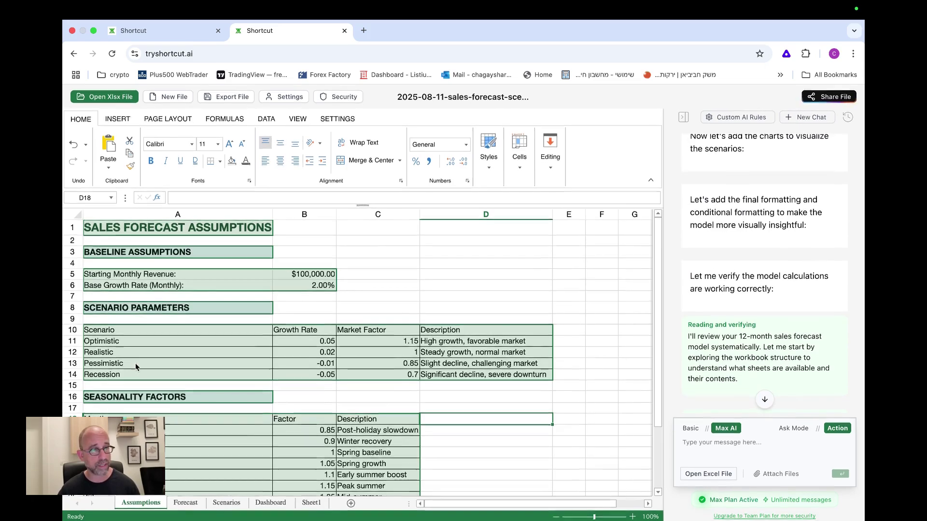
{"action": "left_click", "coordinate": [186, 502]}
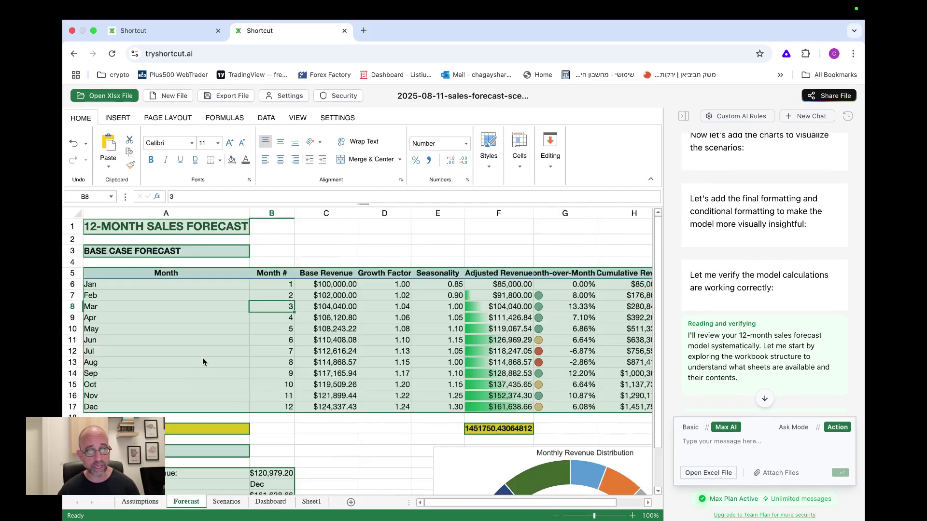
{"action": "left_click", "coordinate": [557, 516]}
{"action": "left_click", "coordinate": [557, 515]}
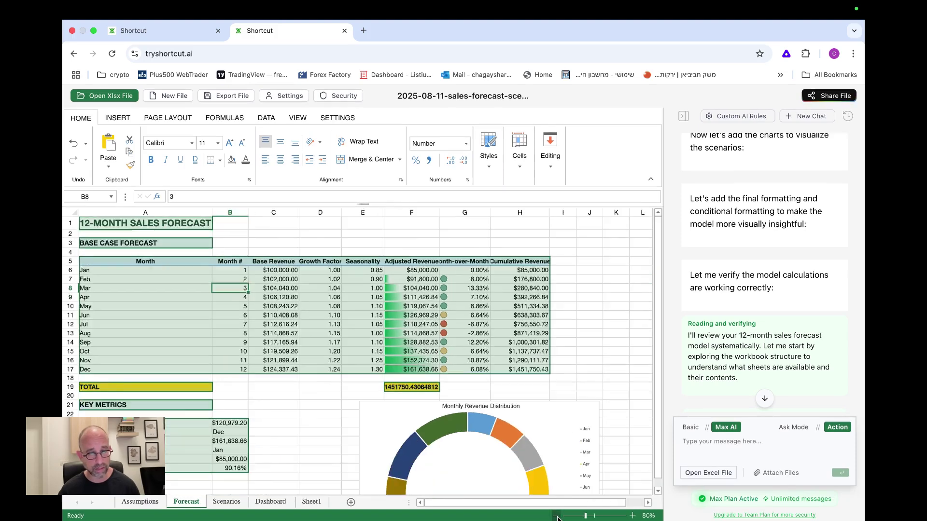
{"action": "left_click", "coordinate": [556, 516]}
{"action": "scroll", "coordinate": [248, 400], "scroll_direction": "down", "scroll_amount": 2}
{"action": "scroll", "coordinate": [248, 399], "scroll_direction": "up", "scroll_amount": 2}
{"action": "scroll", "coordinate": [248, 400], "scroll_direction": "down", "scroll_amount": 6}
{"action": "scroll", "coordinate": [248, 400], "scroll_direction": "up", "scroll_amount": 6}
{"action": "left_click", "coordinate": [140, 502]}
{"action": "scroll", "coordinate": [168, 389], "scroll_direction": "down", "scroll_amount": 6}
{"action": "scroll", "coordinate": [170, 393], "scroll_direction": "up", "scroll_amount": 6}
{"action": "left_click", "coordinate": [226, 502]}
{"action": "scroll", "coordinate": [312, 374], "scroll_direction": "up", "scroll_amount": 8}
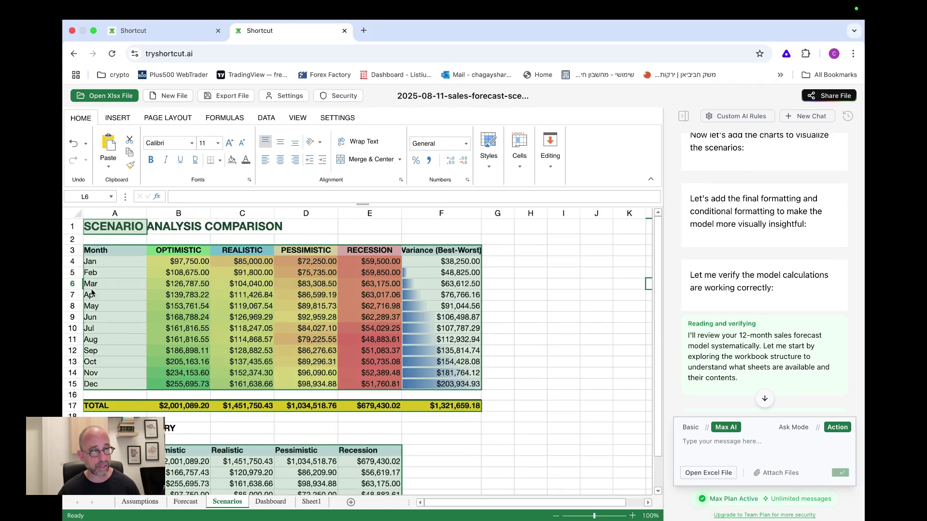
{"action": "scroll", "coordinate": [399, 461], "scroll_direction": "down", "scroll_amount": 3}
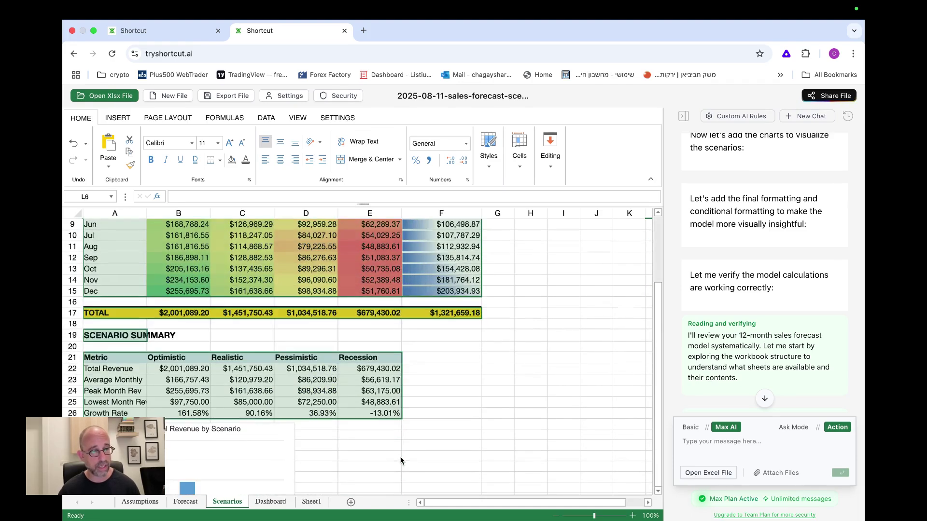
{"action": "left_click", "coordinate": [270, 501]}
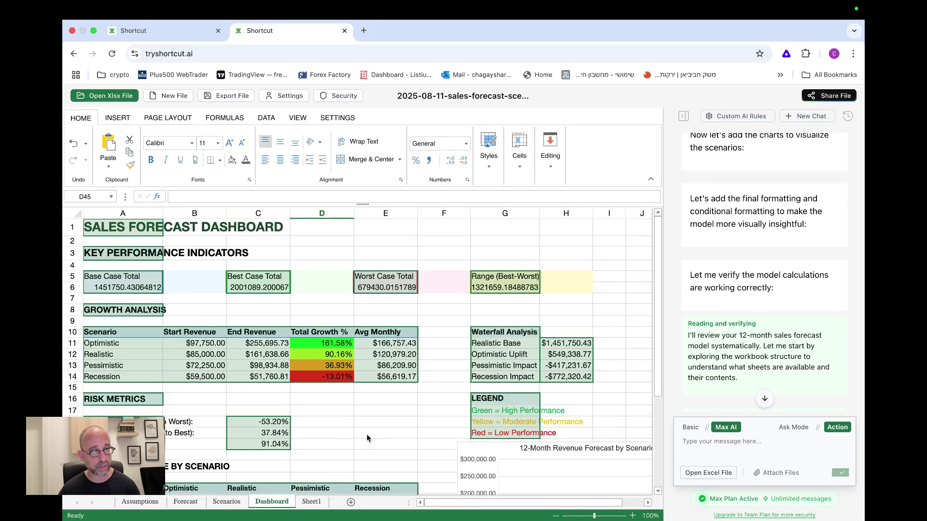
{"action": "left_click", "coordinate": [372, 433]}
{"action": "left_click", "coordinate": [140, 502]}
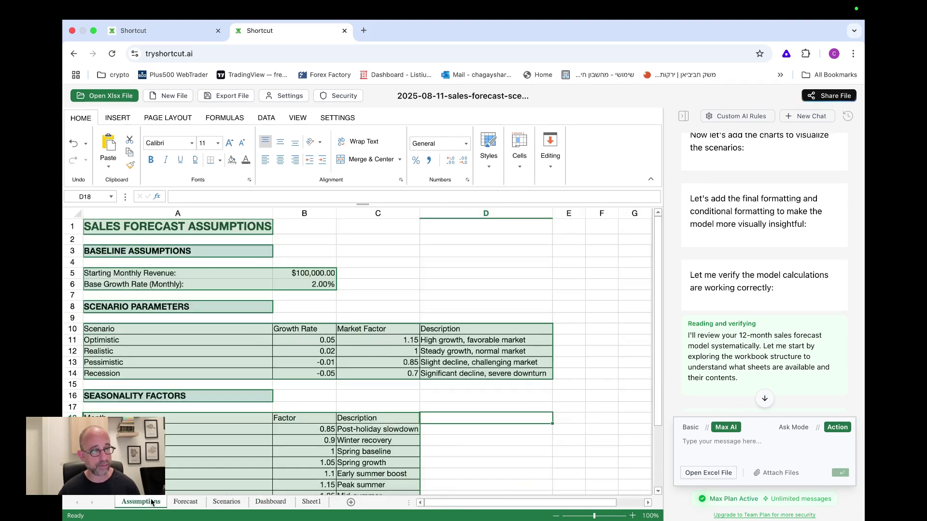
{"action": "left_click", "coordinate": [427, 293]}
{"action": "left_click", "coordinate": [450, 390]}
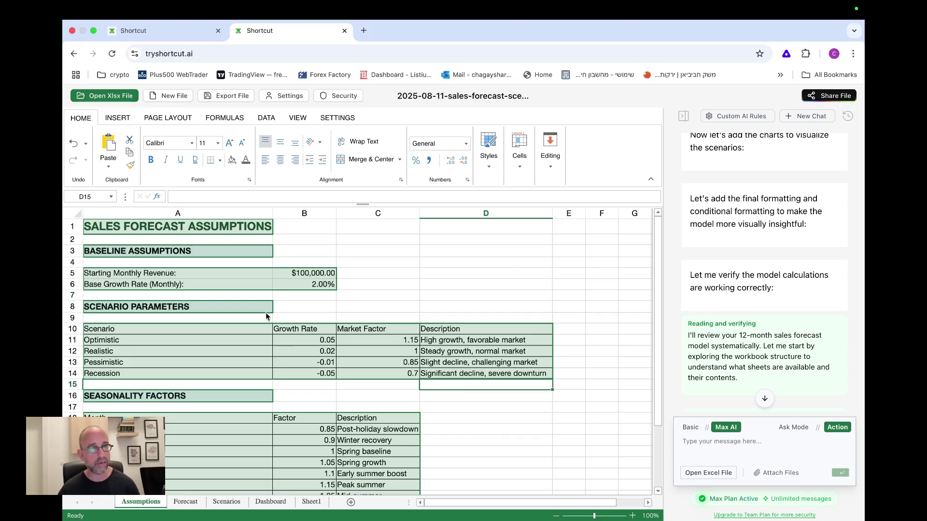
{"action": "scroll", "coordinate": [268, 312], "scroll_direction": "down", "scroll_amount": 3}
{"action": "scroll", "coordinate": [268, 314], "scroll_direction": "down", "scroll_amount": 5}
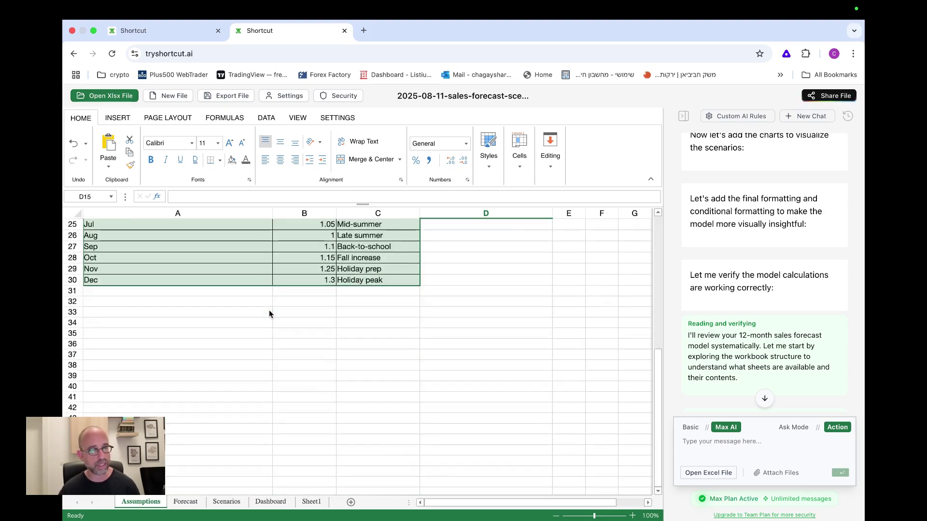
{"action": "scroll", "coordinate": [269, 313], "scroll_direction": "up", "scroll_amount": 8}
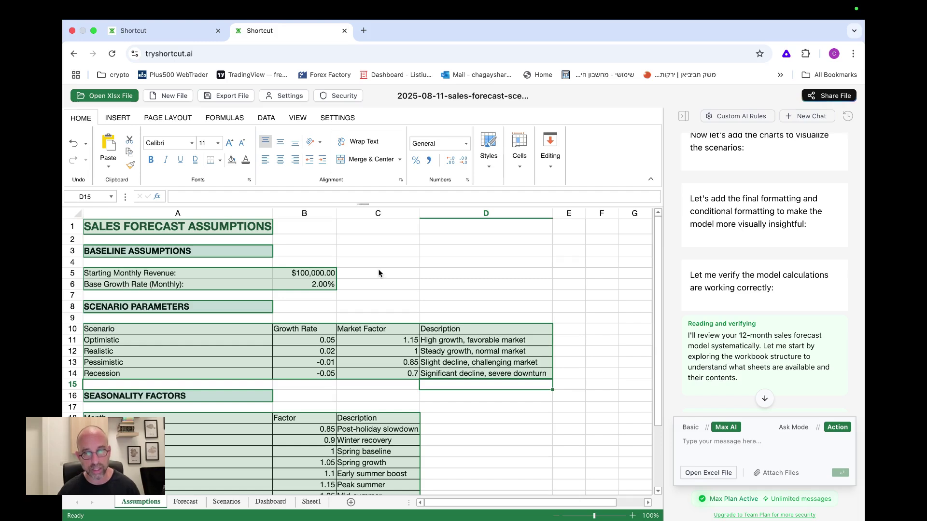
{"action": "left_click", "coordinate": [153, 32]}
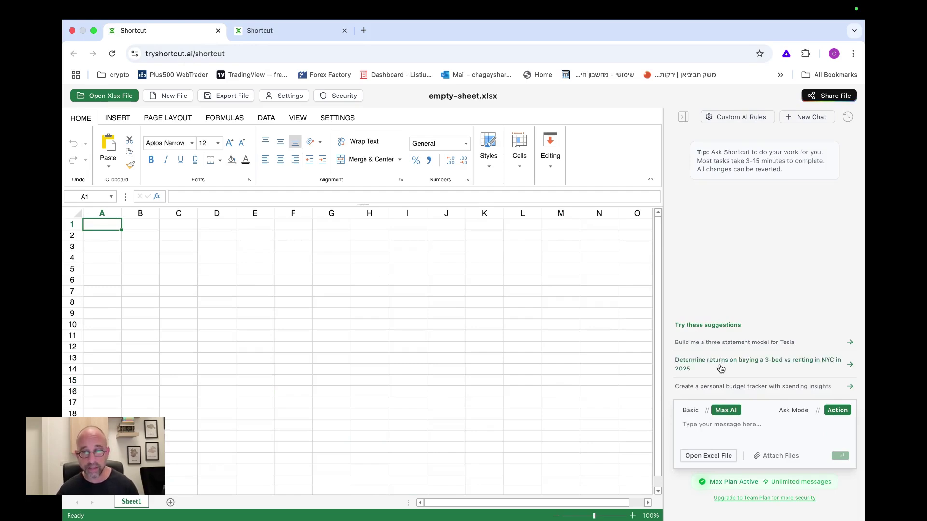
{"action": "scroll", "coordinate": [715, 367], "scroll_direction": "down", "scroll_amount": 1}
{"action": "left_click", "coordinate": [694, 435]}
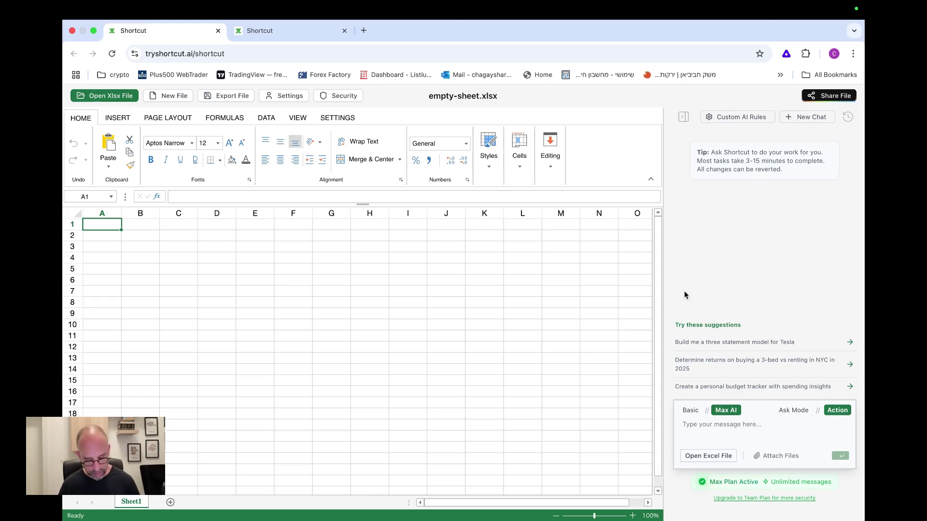
Step: Type the CRM request covering leads, clients, tasks, projects, incomes, expenses and total profit, fixing typos
{"action": "type", "text": "build me"}
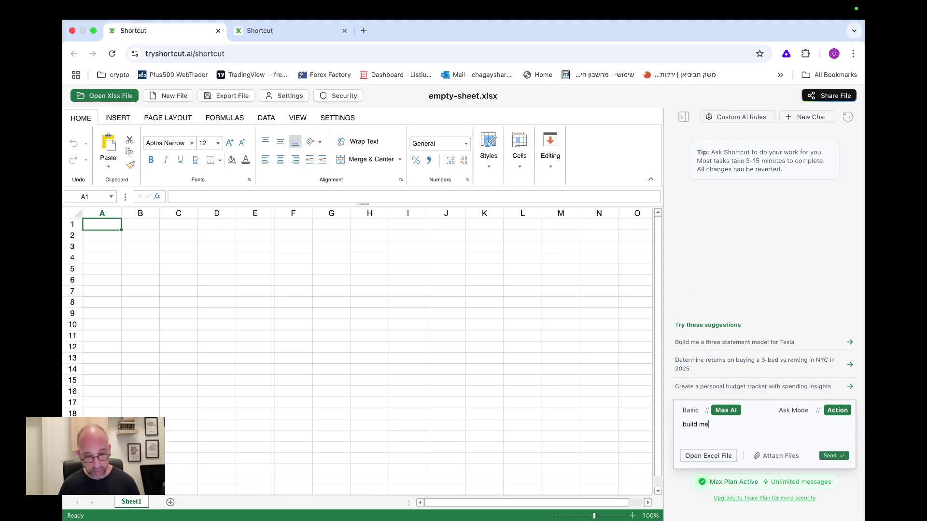
{"action": "type", "text": " a system that will be like a crm for m"}
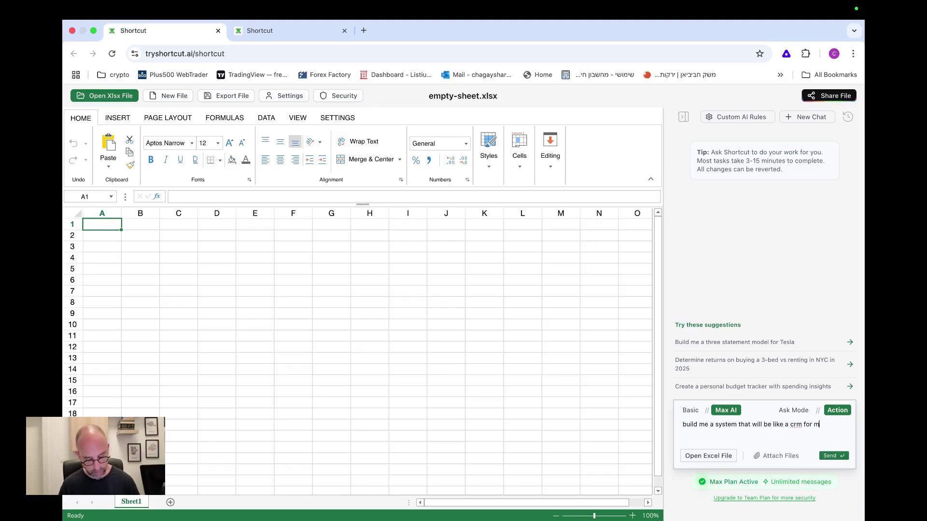
{"action": "type", "text": "y vusiness."}
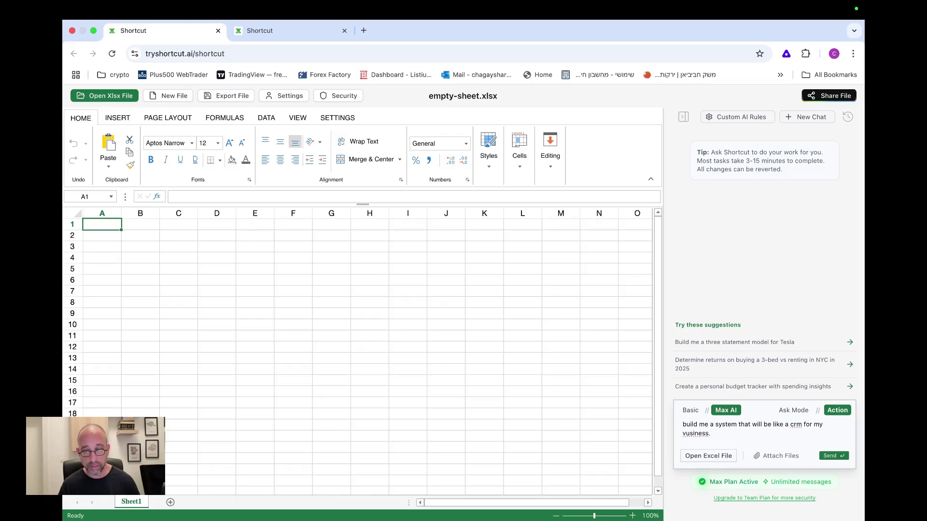
{"action": "key", "text": "BackSpace"}
{"action": "key", "text": "BackSpace"}
{"action": "key", "text": "BackSpace"}
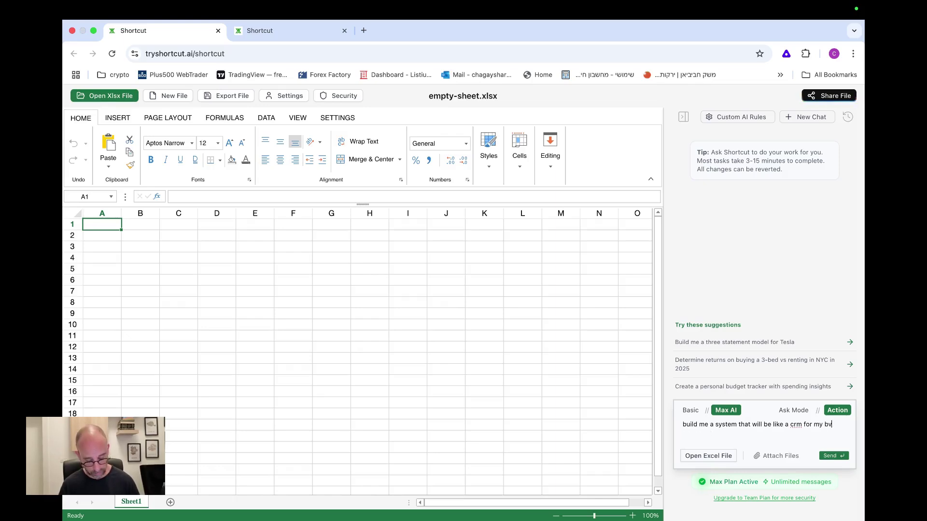
{"action": "type", "text": "buesin"}
{"action": "key", "text": "BackSpace"}
{"action": "type", "text": "iness. so o"}
{"action": "key", "text": "BackSpace"}
{"action": "type", "text": "i will manage my leads"}
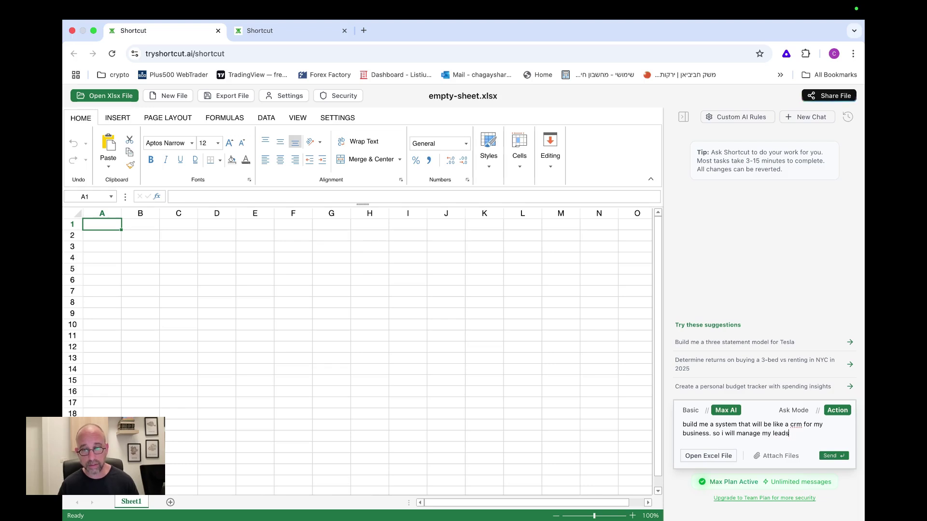
{"action": "type", "text": "a and clin"}
{"action": "key", "text": "BackSpace"}
{"action": "type", "text": "ents and i want"}
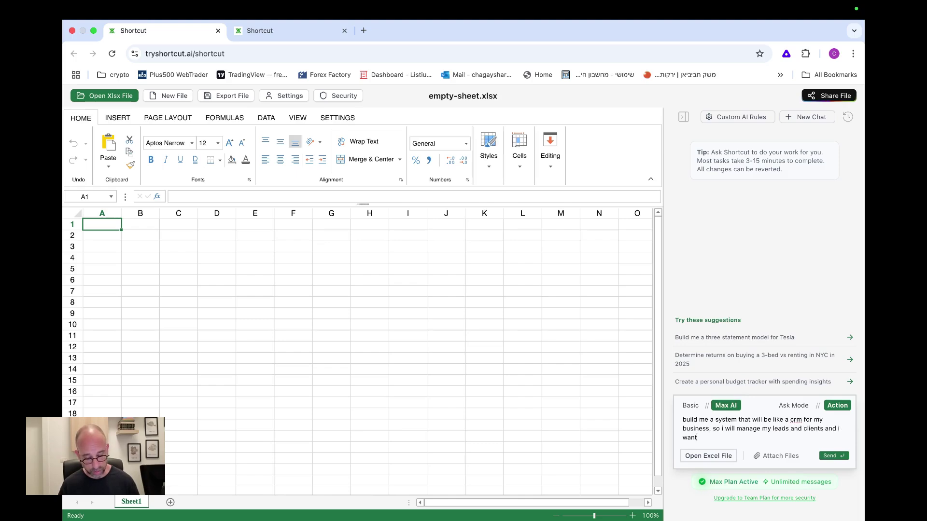
{"action": "type", "text": " also to manage "}
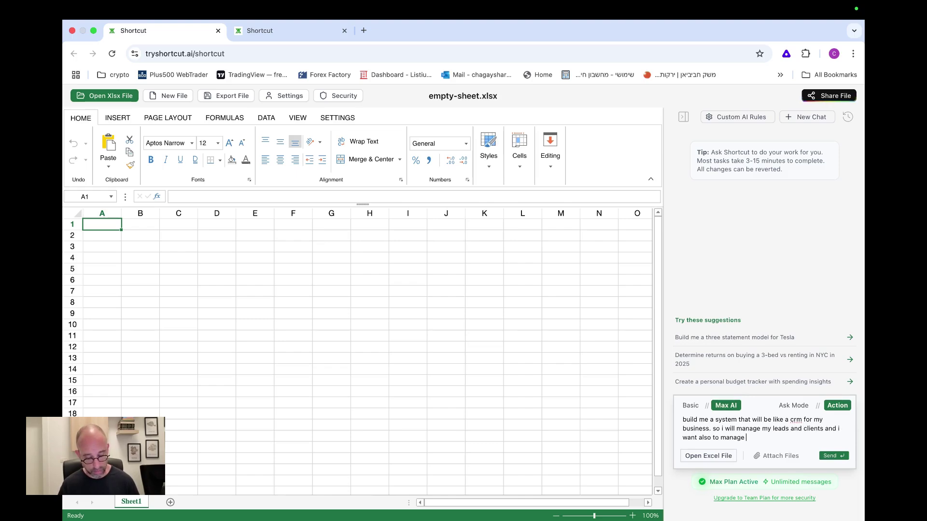
{"action": "type", "text": "my tasks"}
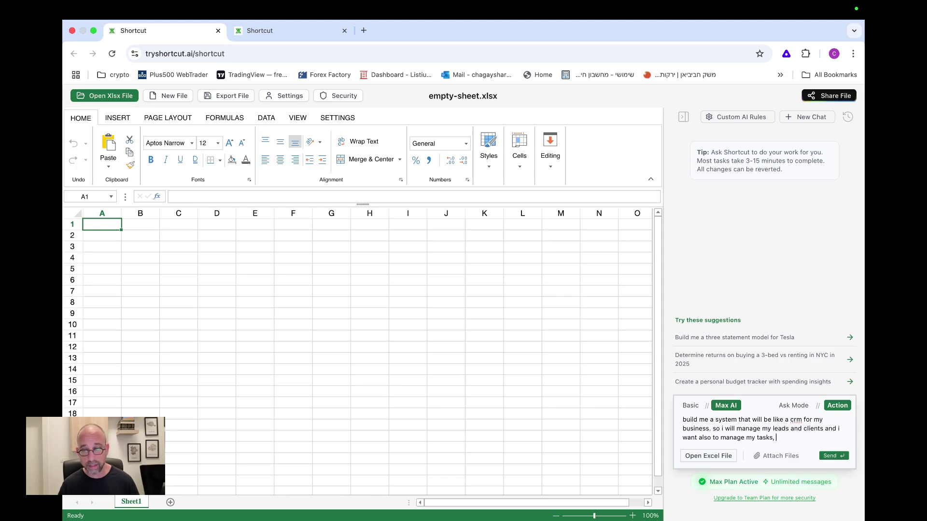
{"action": "type", "text": ", ny"}
{"action": "key", "text": "BackSpace"}
{"action": "key", "text": "BackSpace"}
{"action": "key", "text": "BackSpace"}
{"action": "type", "text": "my rpojects and"}
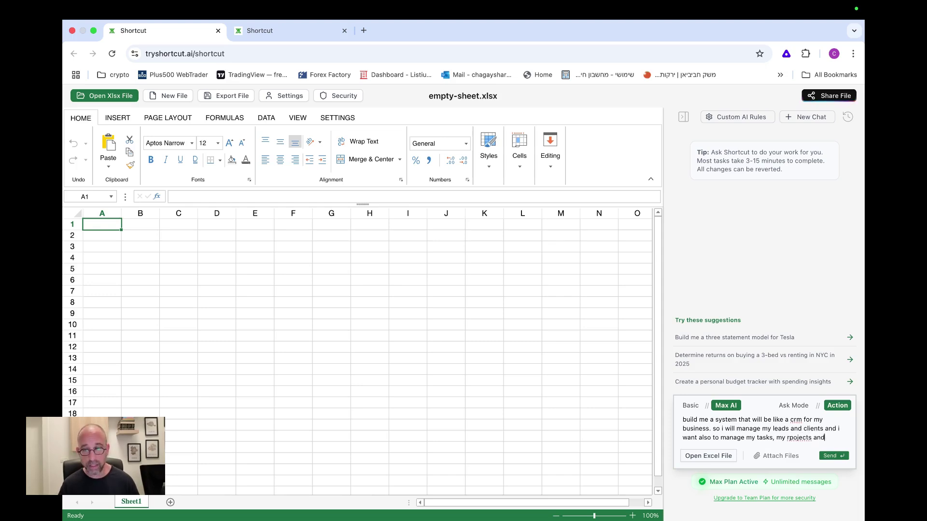
{"action": "key", "text": "BackSpace"}
{"action": "key", "text": "BackSpace"}
{"action": "key", "text": "BackSpace"}
{"action": "key", "text": "BackSpace"}
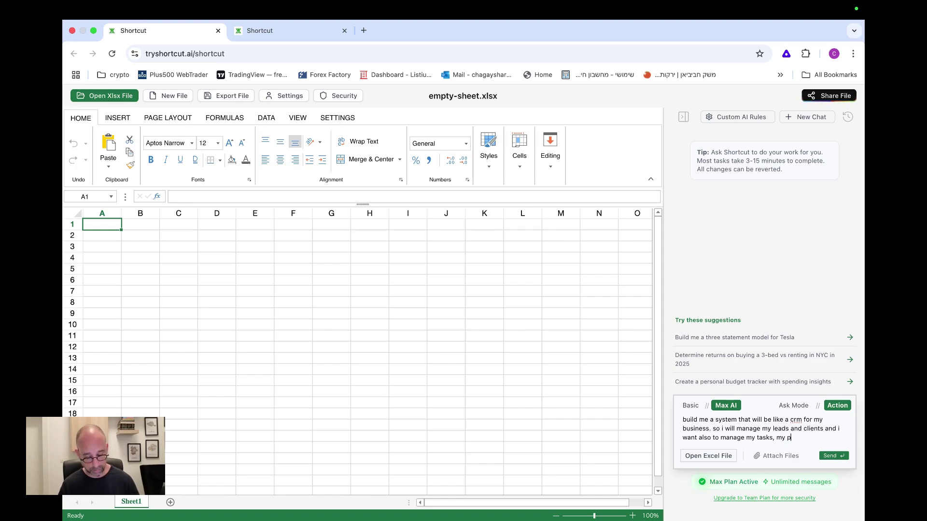
{"action": "type", "text": "s and "}
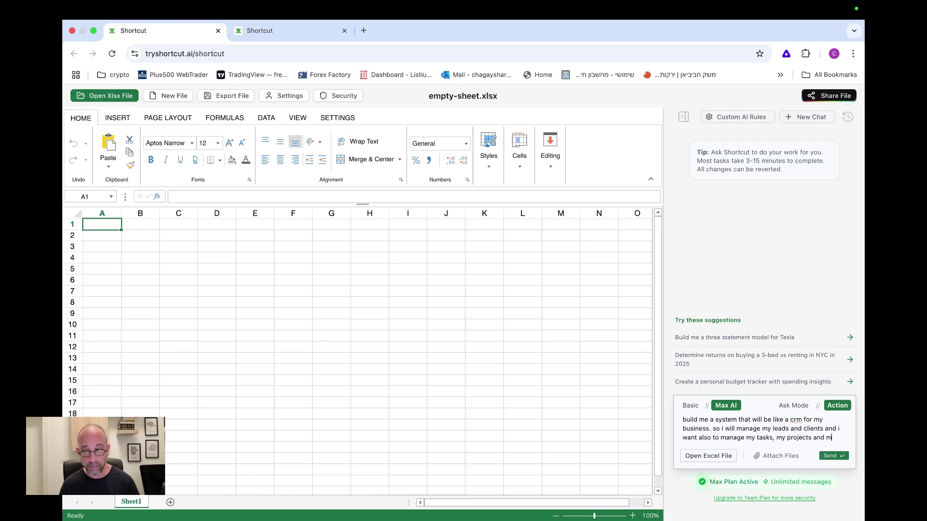
{"action": "type", "text": "my inco"}
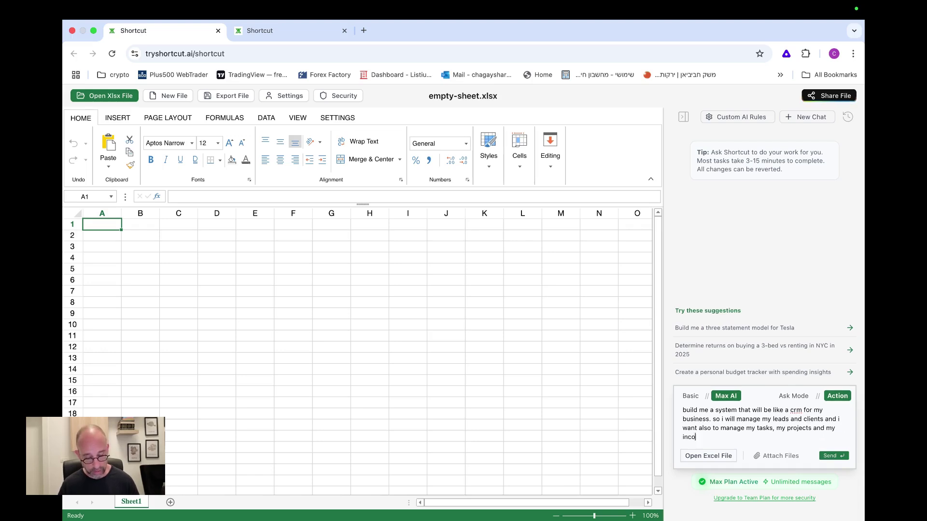
{"action": "type", "text": "mesa an and"}
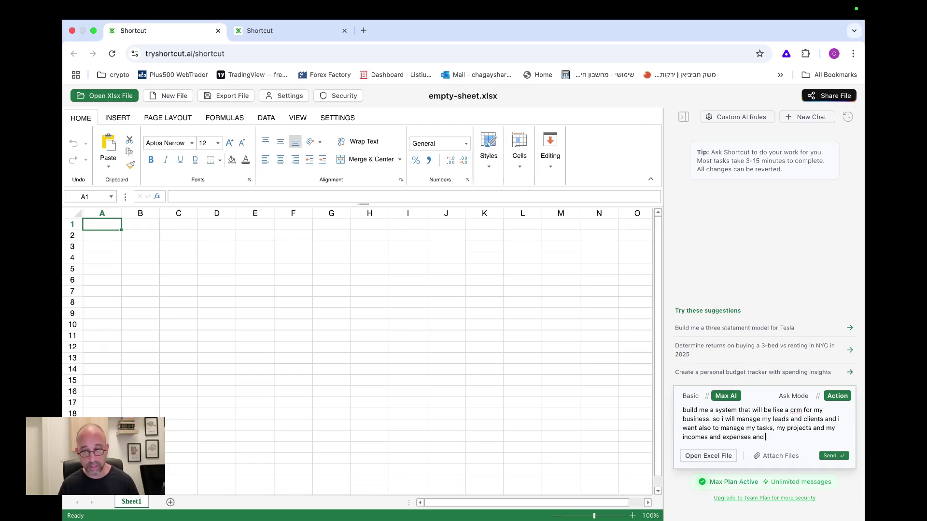
{"action": "type", "text": "expenses and total "}
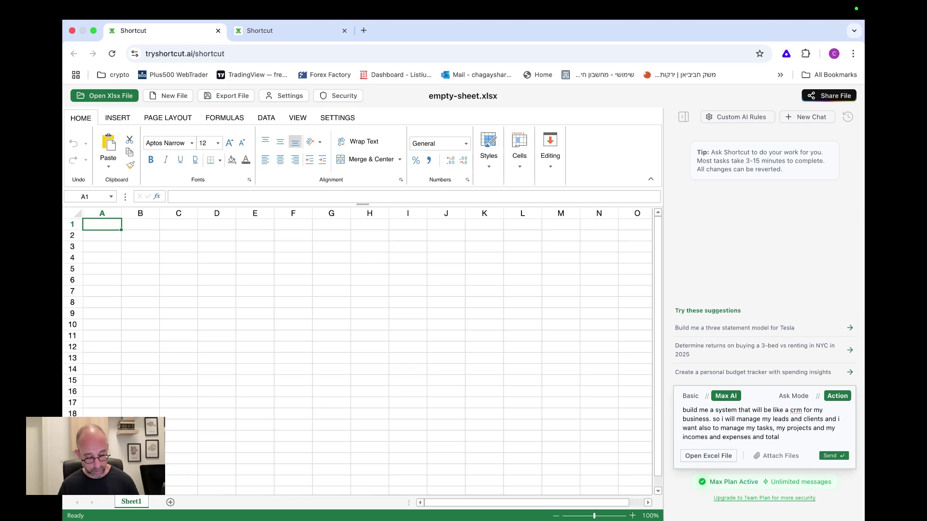
{"action": "type", "text": "pro"}
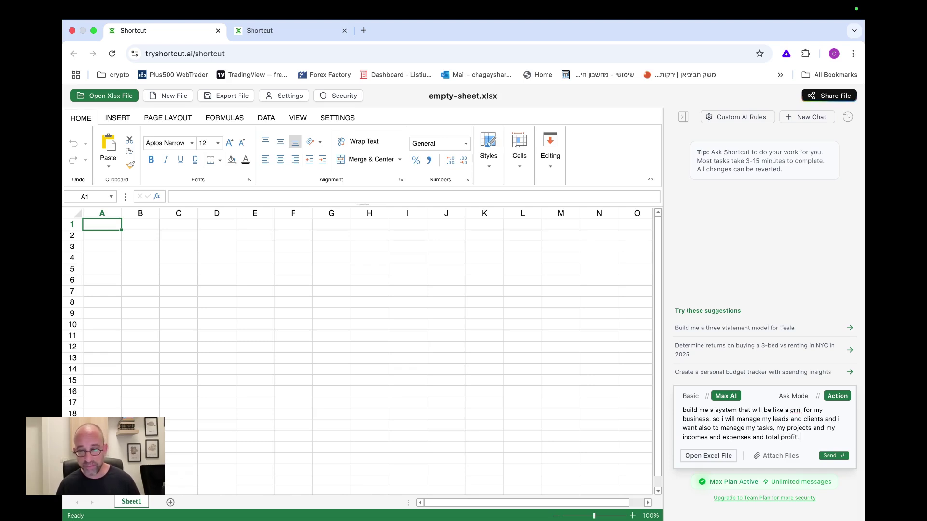
{"action": "type", "text": "fit."}
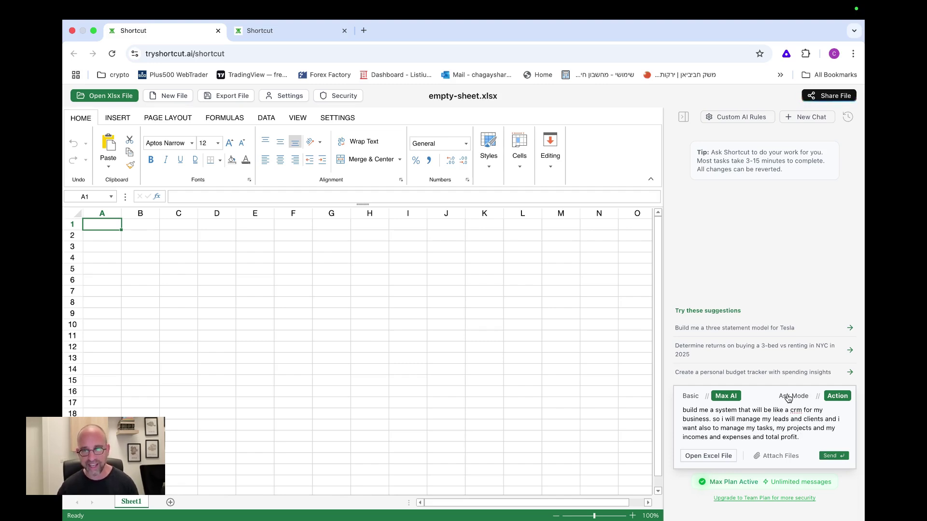
Step: With Max AI and Action mode selected, send the CRM request to the assistant
{"action": "left_click", "coordinate": [686, 398]}
{"action": "left_click", "coordinate": [726, 397]}
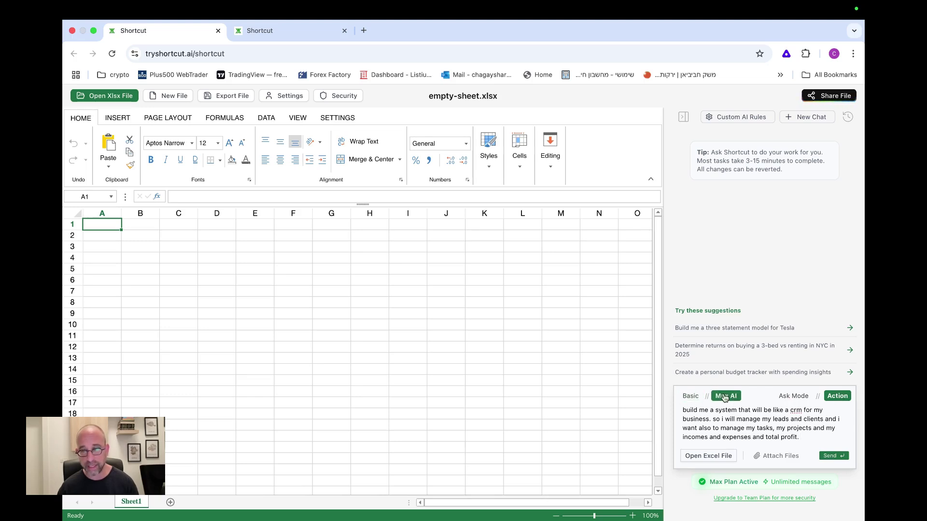
{"action": "left_click", "coordinate": [688, 398]}
{"action": "left_click", "coordinate": [729, 397]}
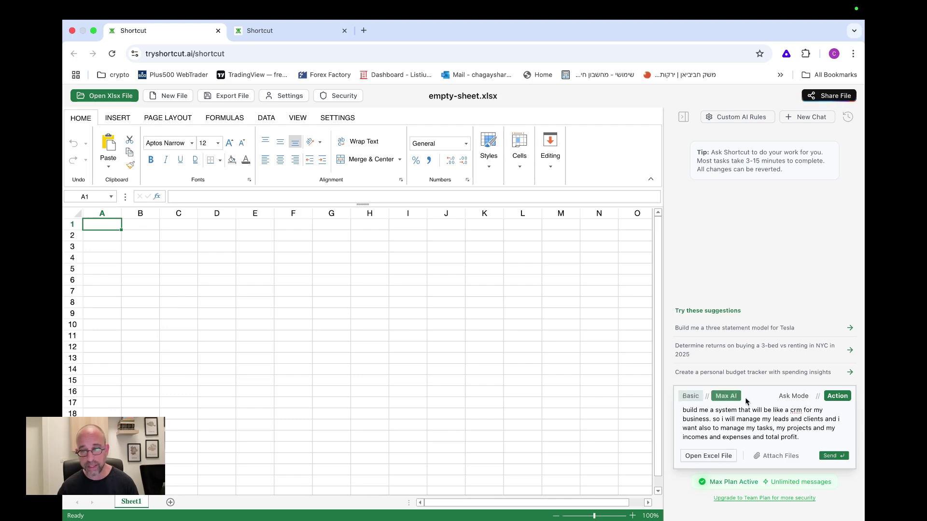
{"action": "left_click", "coordinate": [787, 401]}
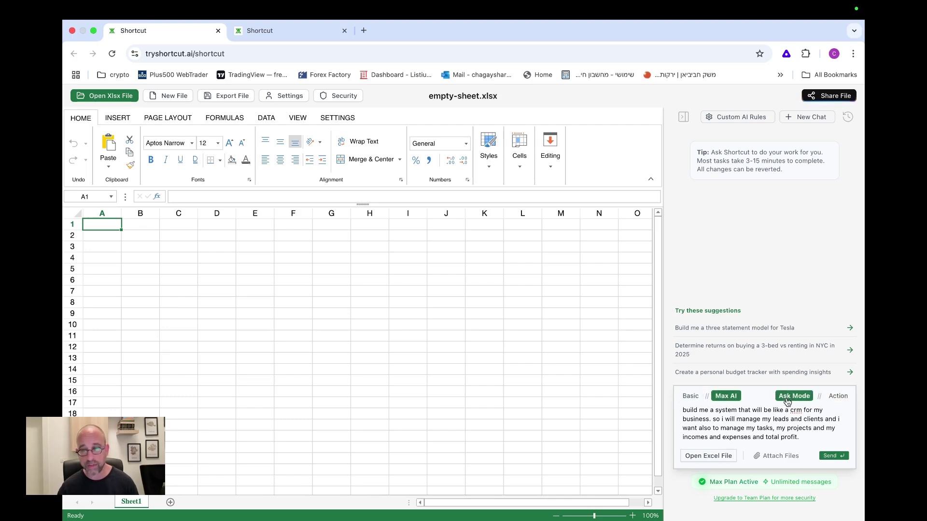
{"action": "left_click", "coordinate": [836, 398]}
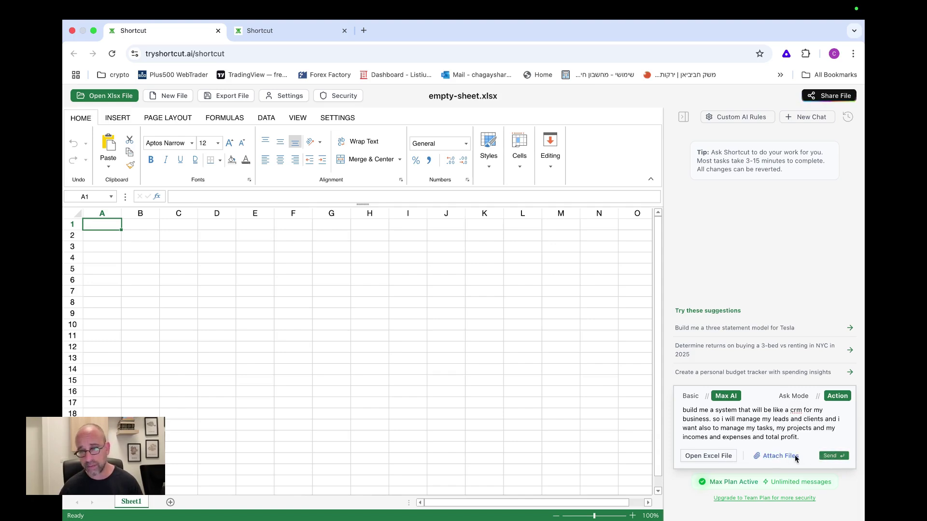
{"action": "left_click", "coordinate": [831, 456]}
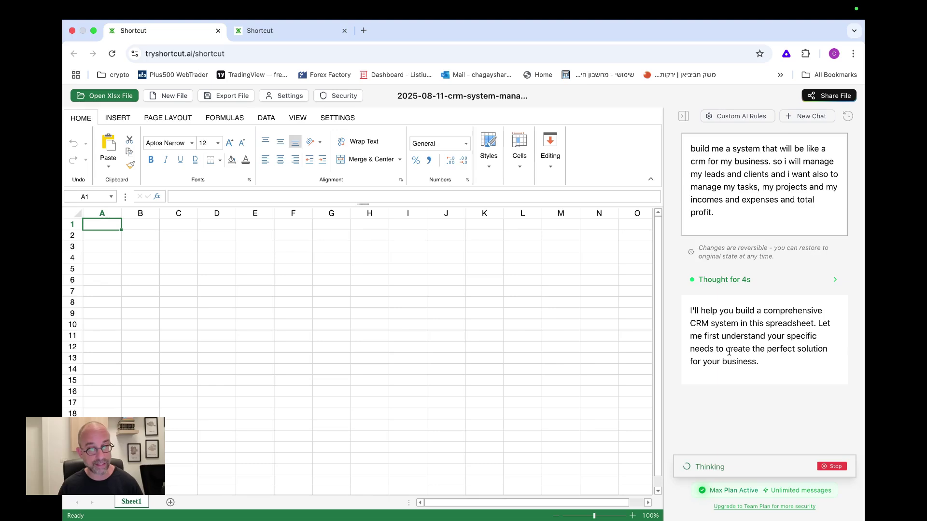
Step: Glance at the sales forecast workbook, then scroll through the AI's clarifying questions
{"action": "left_click", "coordinate": [327, 32]}
{"action": "left_click", "coordinate": [147, 31]}
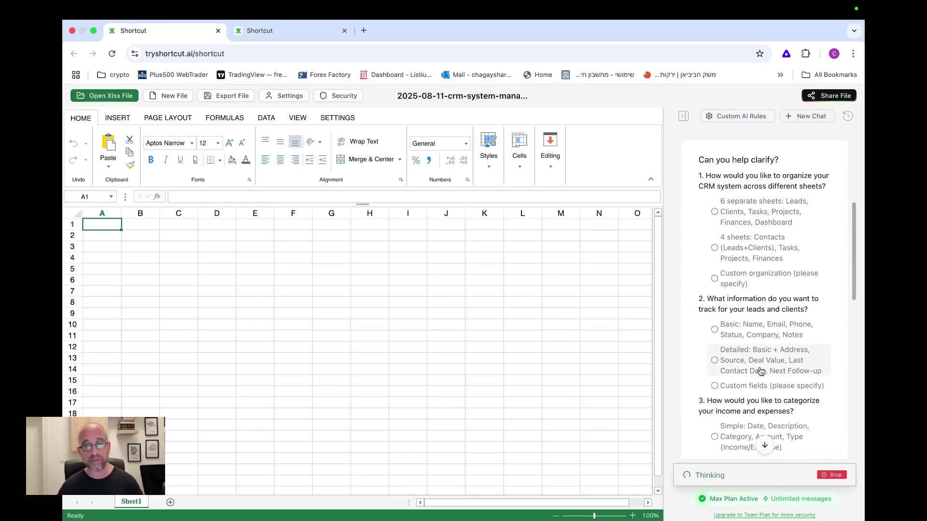
{"action": "scroll", "coordinate": [729, 251], "scroll_direction": "down", "scroll_amount": 3}
{"action": "scroll", "coordinate": [727, 251], "scroll_direction": "up", "scroll_amount": 8}
{"action": "scroll", "coordinate": [728, 252], "scroll_direction": "down", "scroll_amount": 5}
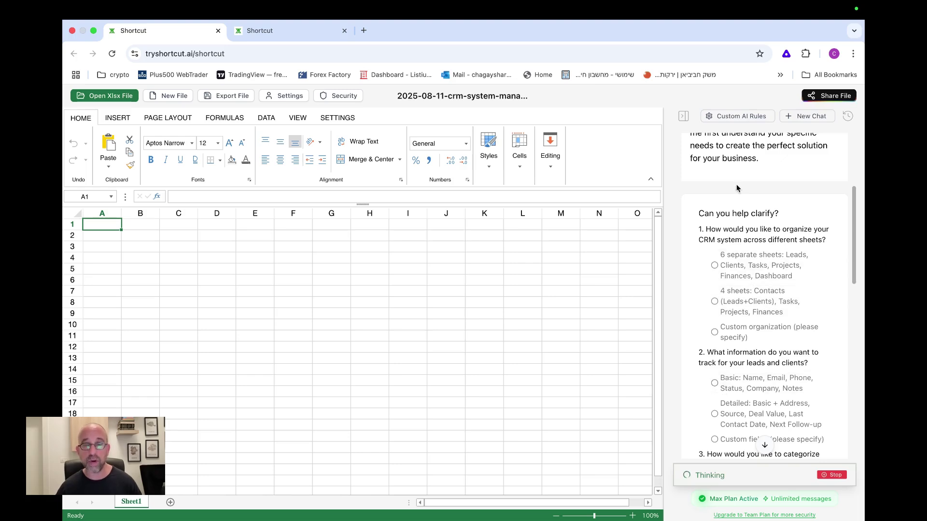
{"action": "scroll", "coordinate": [737, 263], "scroll_direction": "down", "scroll_amount": 3}
{"action": "scroll", "coordinate": [737, 263], "scroll_direction": "down", "scroll_amount": 8}
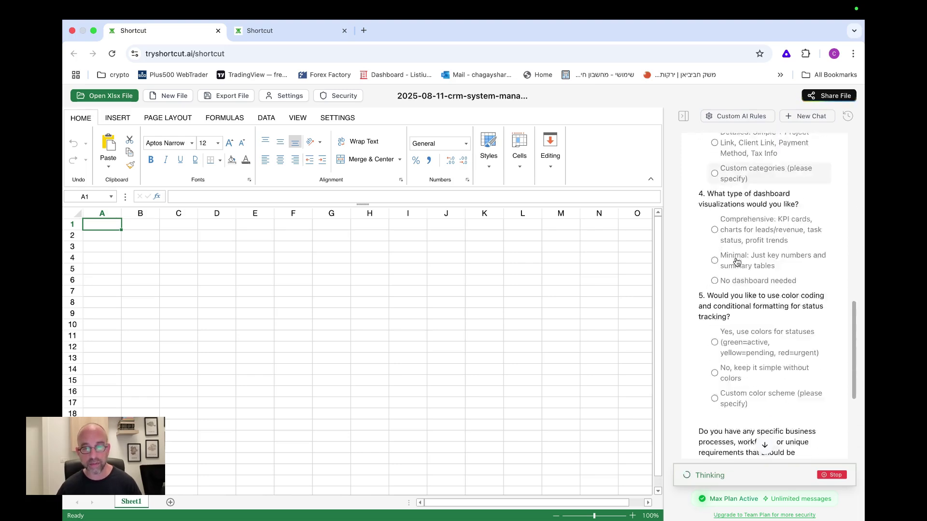
{"action": "scroll", "coordinate": [736, 263], "scroll_direction": "up", "scroll_amount": 9}
{"action": "scroll", "coordinate": [735, 262], "scroll_direction": "up", "scroll_amount": 2}
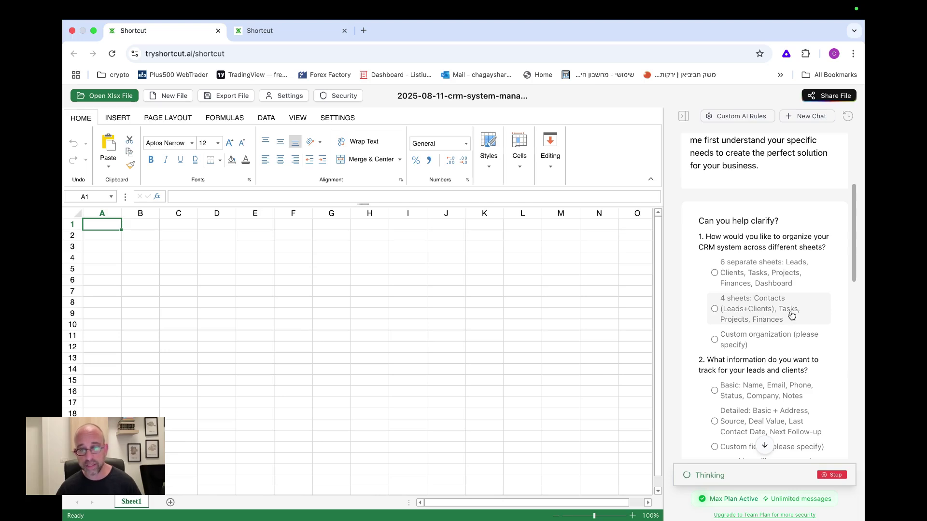
Step: Choose six separate sheets and detailed fields for leads and clients
{"action": "left_click", "coordinate": [715, 273]}
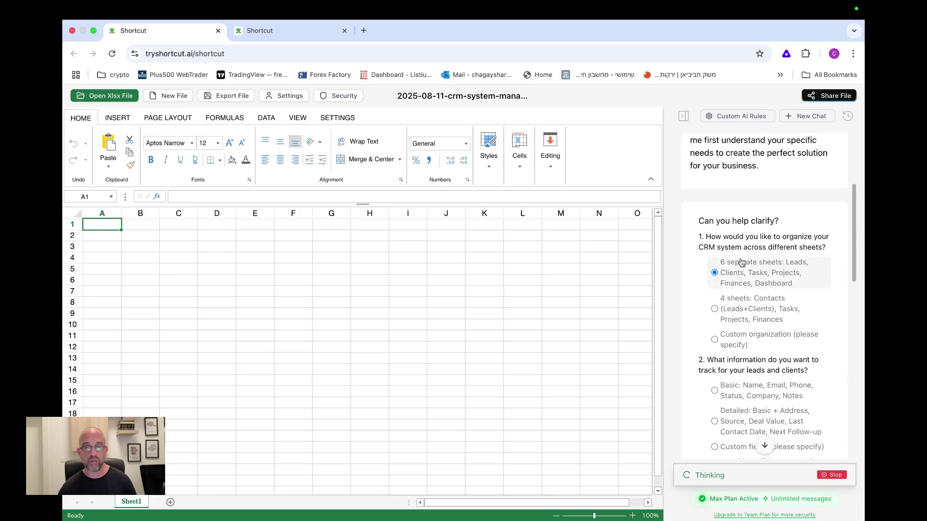
{"action": "scroll", "coordinate": [733, 283], "scroll_direction": "down", "scroll_amount": 3}
{"action": "scroll", "coordinate": [733, 282], "scroll_direction": "down", "scroll_amount": 1}
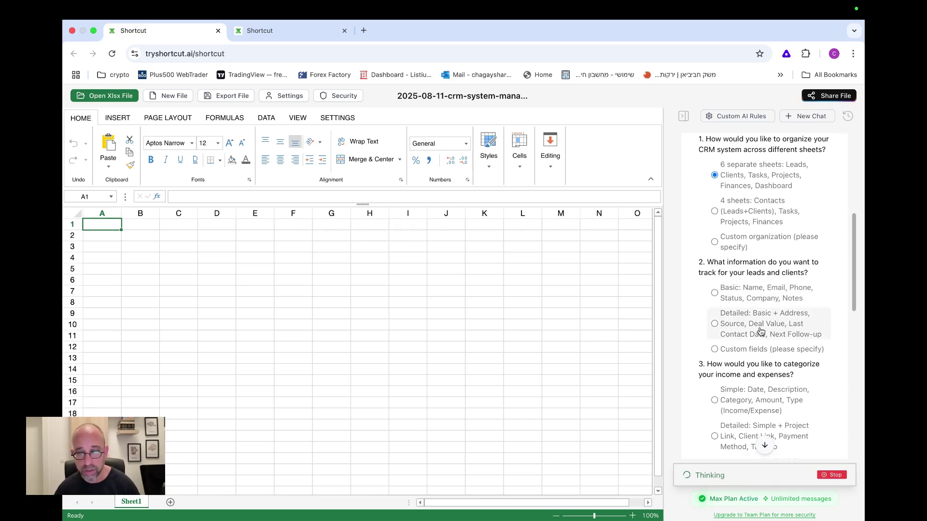
{"action": "left_click", "coordinate": [716, 324]}
{"action": "scroll", "coordinate": [757, 306], "scroll_direction": "down", "scroll_amount": 1}
{"action": "scroll", "coordinate": [756, 306], "scroll_direction": "down", "scroll_amount": 2}
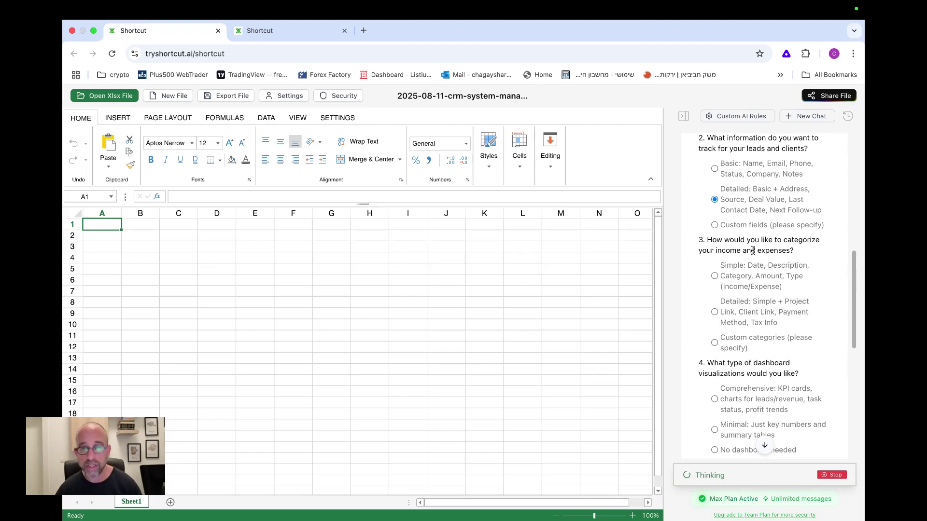
Step: Pick detailed income/expense categories, a comprehensive KPI dashboard and colour-coded statuses
{"action": "left_click", "coordinate": [714, 312]}
{"action": "scroll", "coordinate": [754, 273], "scroll_direction": "down", "scroll_amount": 2}
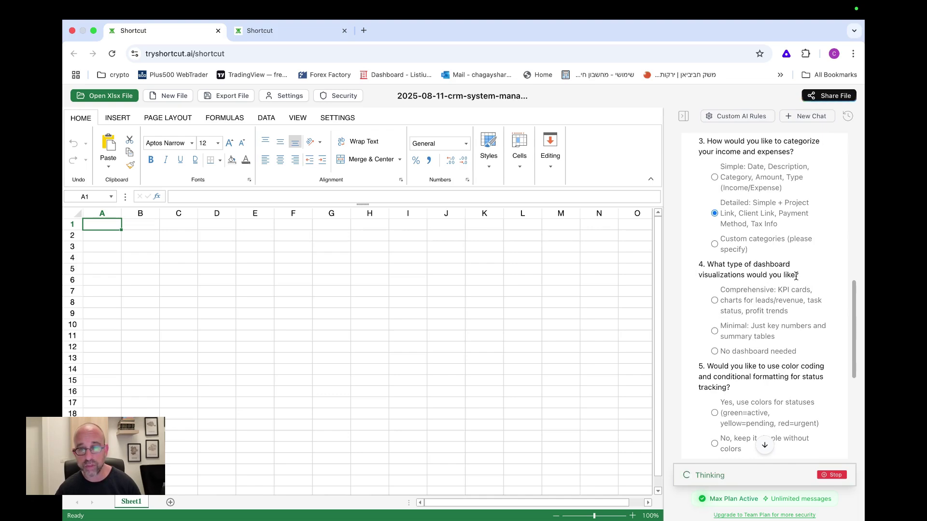
{"action": "left_click", "coordinate": [714, 300]}
{"action": "scroll", "coordinate": [749, 290], "scroll_direction": "down", "scroll_amount": 3}
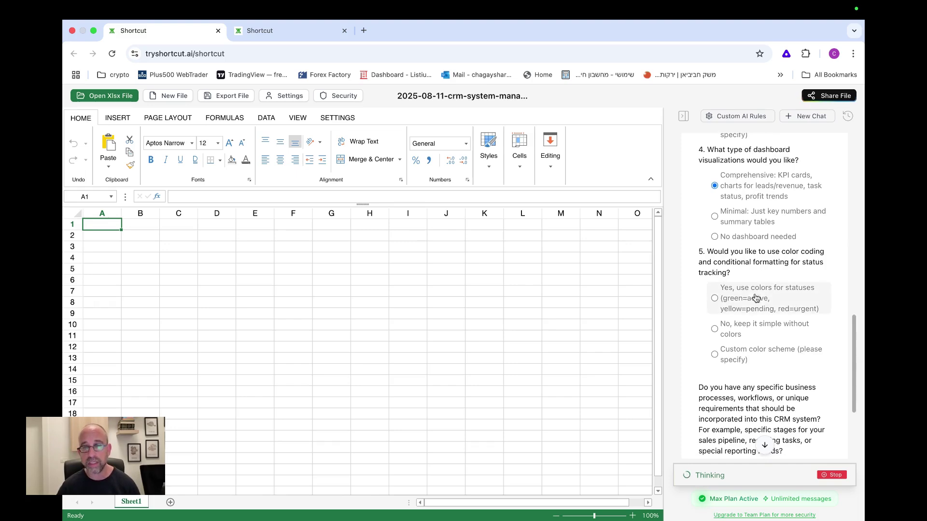
{"action": "left_click", "coordinate": [714, 300]}
{"action": "scroll", "coordinate": [774, 267], "scroll_direction": "down", "scroll_amount": 3}
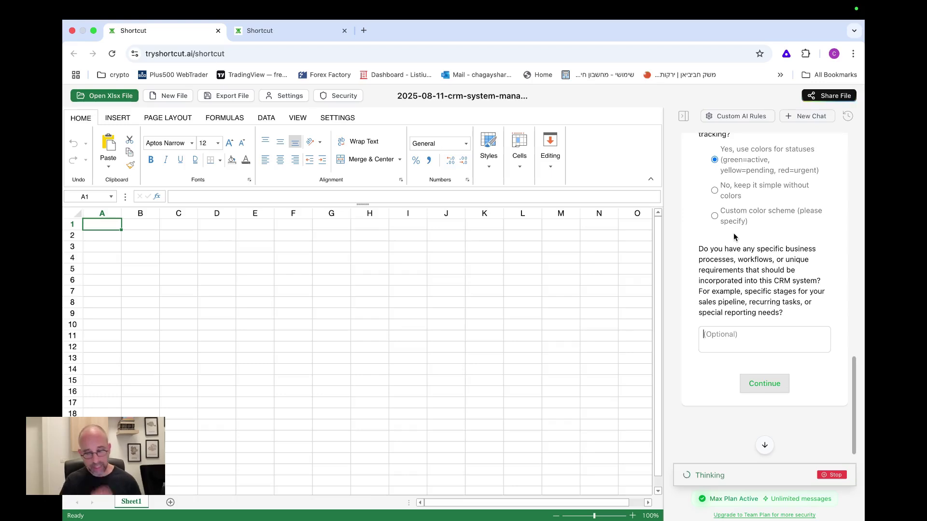
Step: Answer that a YouTube sheet should track video ideas, recording, editing and what was published
{"action": "type", "text": "i also "}
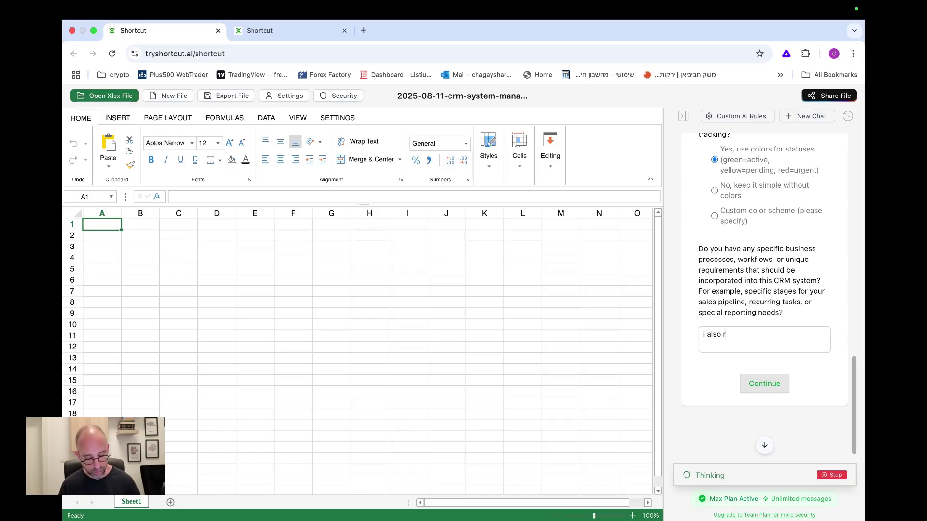
{"action": "type", "text": "run a youtube channel so i want to add a shhe"}
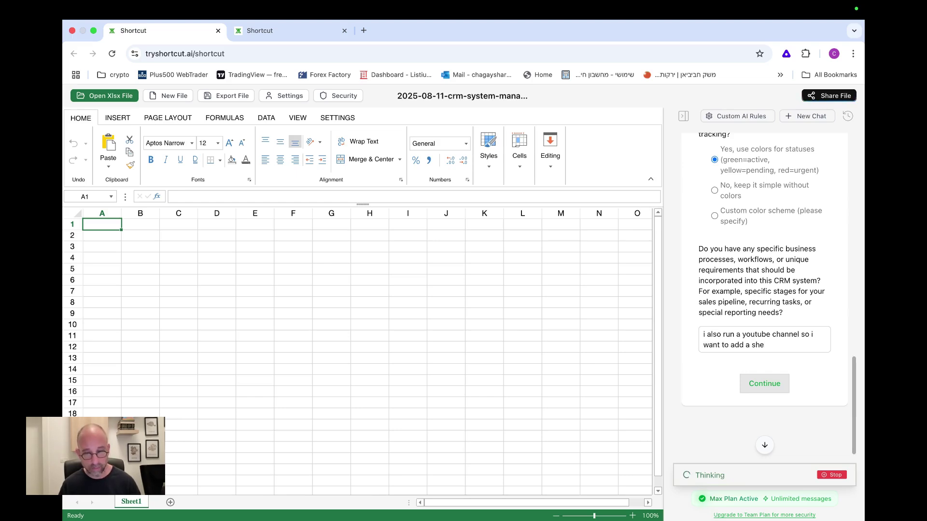
{"action": "type", "text": " for all my"}
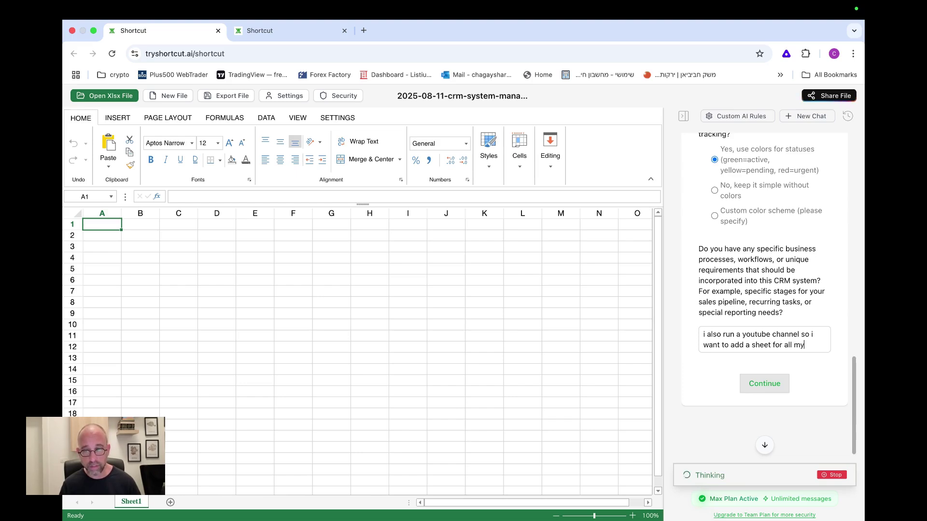
{"action": "type", "text": " youtube idea"}
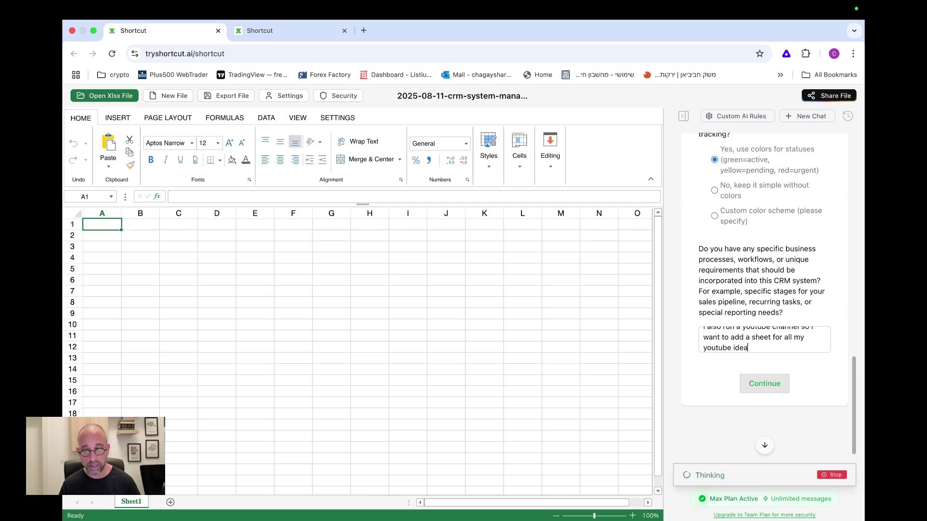
{"action": "type", "text": "s and what i need to"}
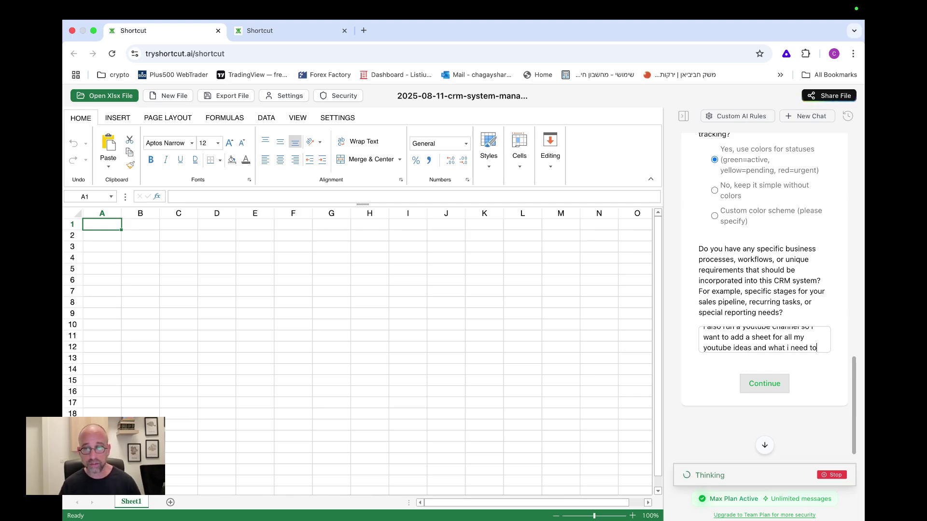
{"action": "type", "text": " record"}
{"action": "type", "text": ", what i "}
{"action": "type", "text": "need to edit and wa"}
{"action": "key", "text": "BackSpace"}
{"action": "type", "text": "hat was pu"}
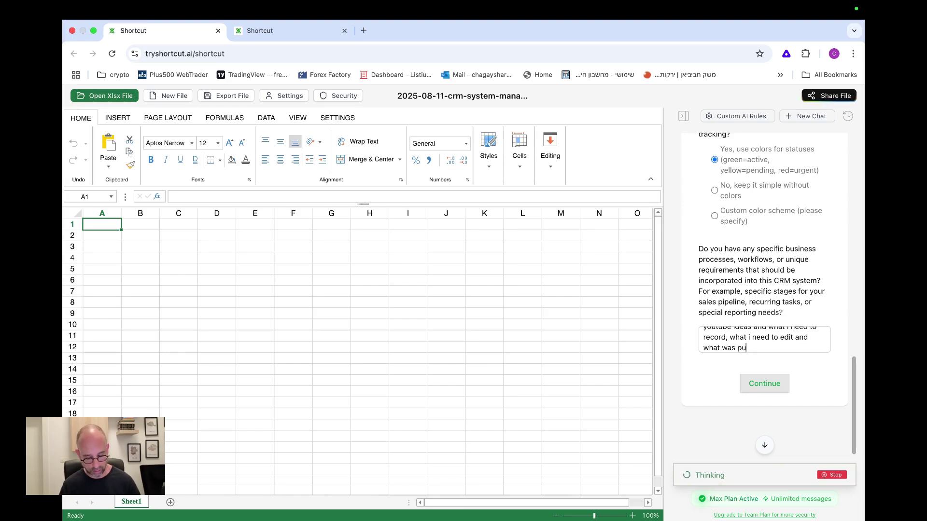
{"action": "type", "text": "blished all in one sheet"}
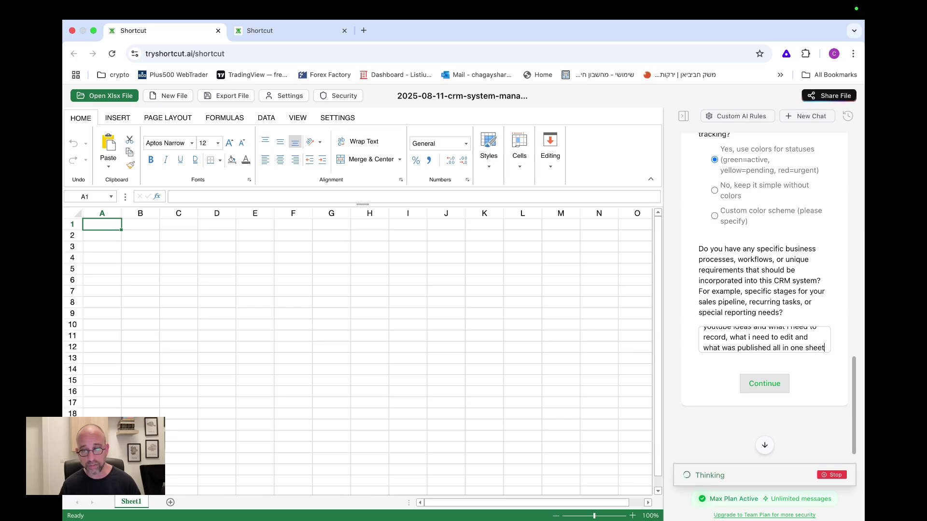
Step: Submit the answers so the agent creates Dashboard, Leads, Clients, Tasks, Projects, Finances and YouTube sheets
{"action": "left_click", "coordinate": [767, 385]}
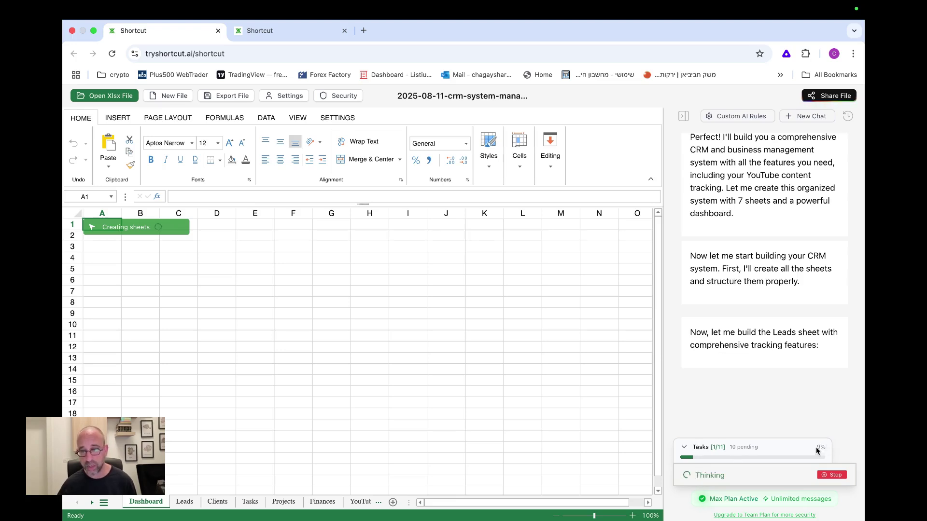
{"action": "left_click_drag", "start_coordinate": [820, 448], "coordinate": [825, 448]}
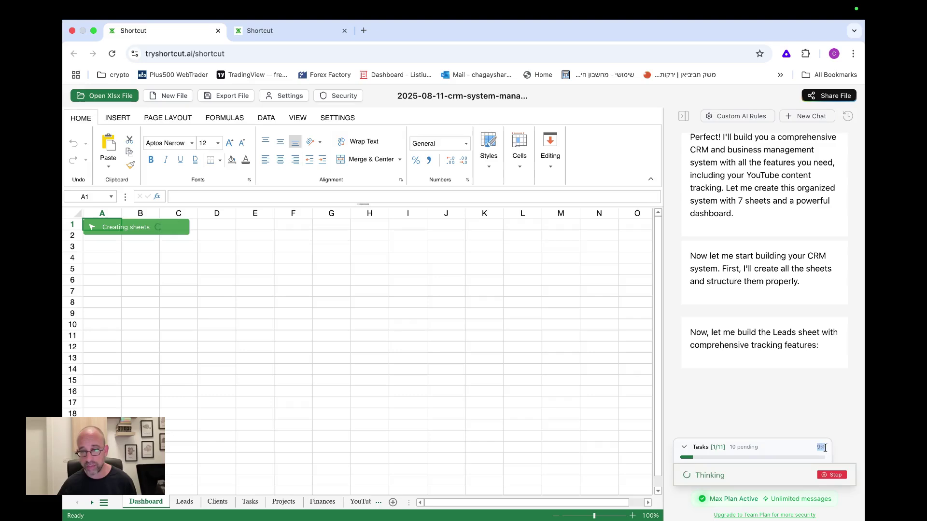
Step: Expand the AI's 11-task checklist and review the Leads sheet's five sample leads and 95000 total
{"action": "left_click", "coordinate": [684, 447]}
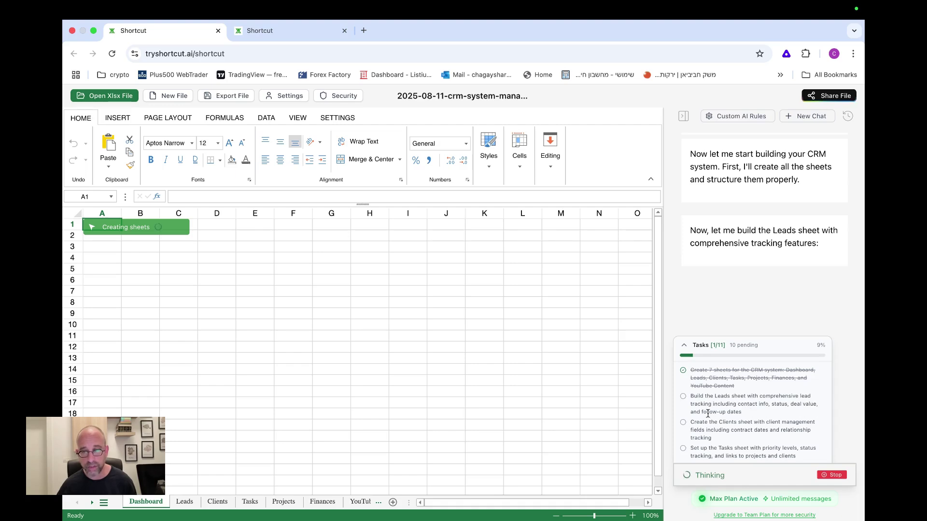
{"action": "scroll", "coordinate": [709, 401], "scroll_direction": "down", "scroll_amount": 2}
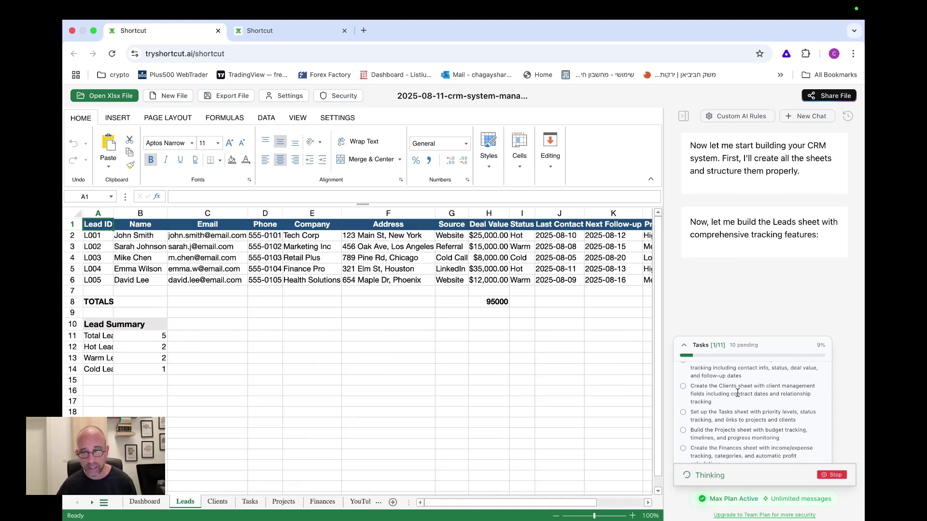
{"action": "scroll", "coordinate": [748, 406], "scroll_direction": "down", "scroll_amount": 3}
{"action": "scroll", "coordinate": [744, 397], "scroll_direction": "down", "scroll_amount": 3}
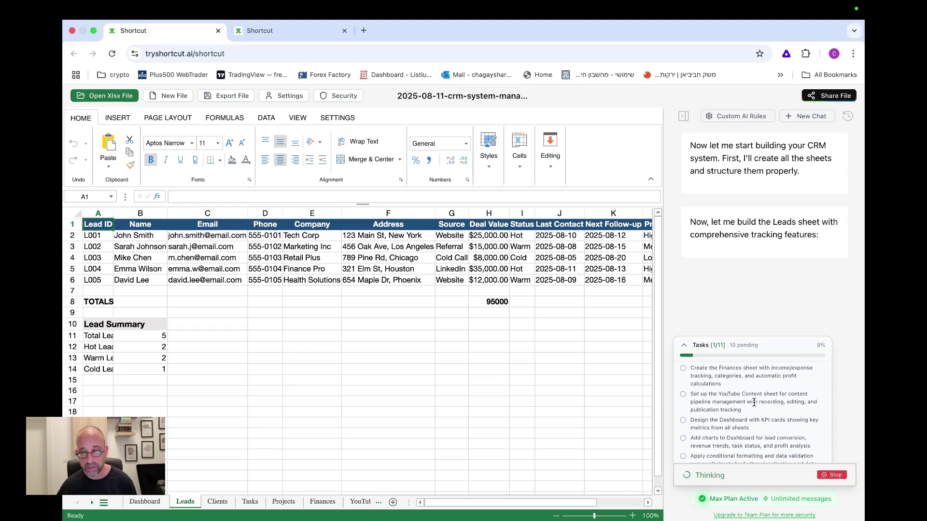
{"action": "scroll", "coordinate": [773, 403], "scroll_direction": "down", "scroll_amount": 2}
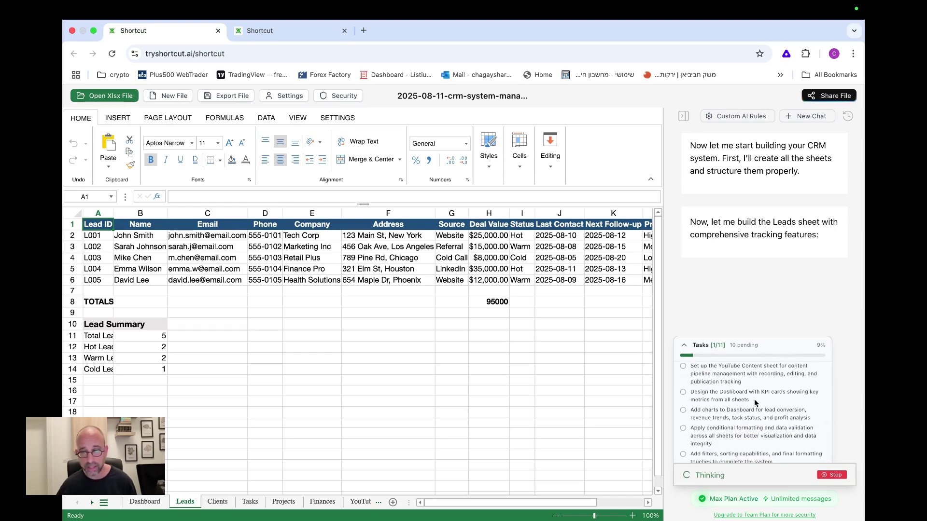
{"action": "scroll", "coordinate": [794, 403], "scroll_direction": "down", "scroll_amount": 1}
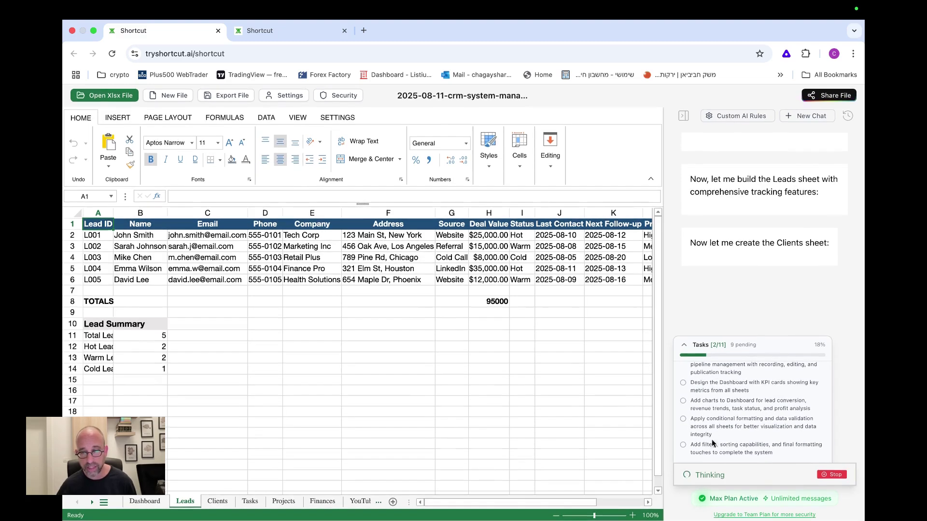
{"action": "scroll", "coordinate": [734, 407], "scroll_direction": "up", "scroll_amount": 5}
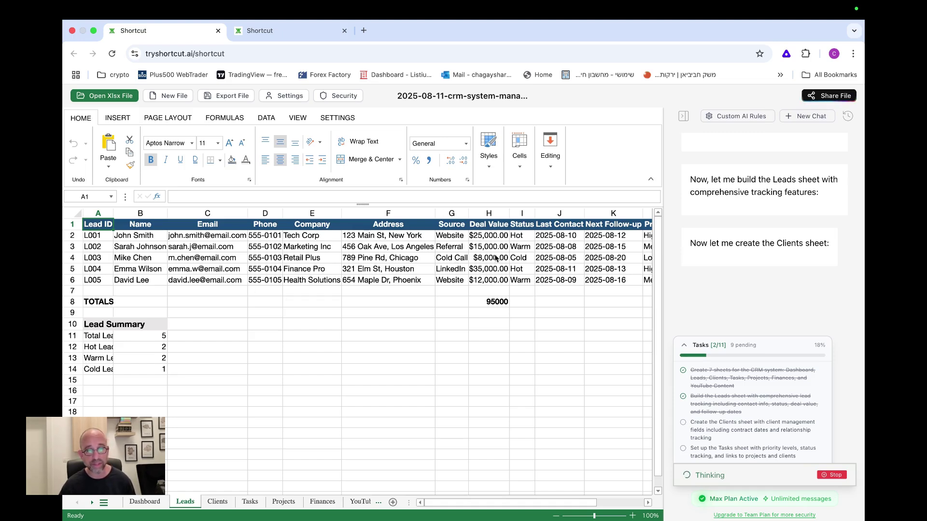
{"action": "scroll", "coordinate": [535, 253], "scroll_direction": "right", "scroll_amount": 5}
{"action": "scroll", "coordinate": [535, 253], "scroll_direction": "left", "scroll_amount": 5}
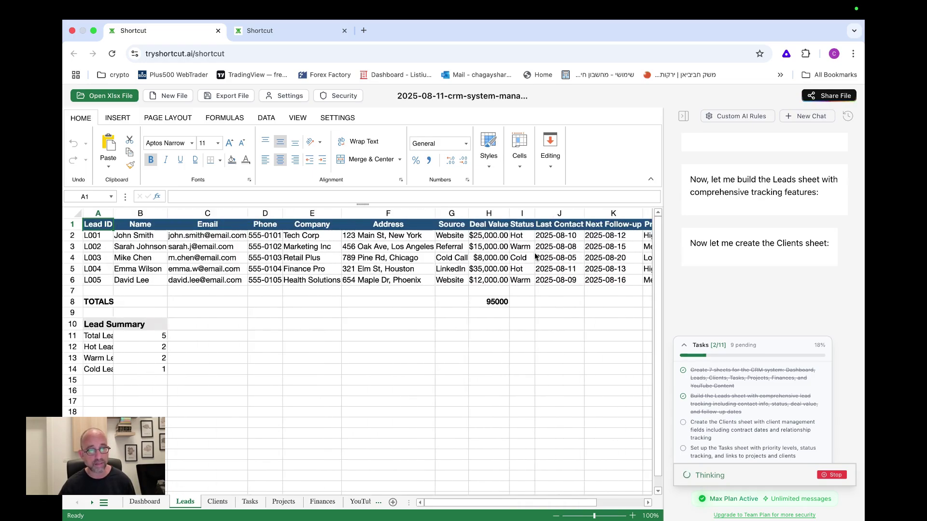
{"action": "scroll", "coordinate": [535, 253], "scroll_direction": "right", "scroll_amount": 8}
{"action": "scroll", "coordinate": [534, 256], "scroll_direction": "left", "scroll_amount": 8}
{"action": "scroll", "coordinate": [534, 256], "scroll_direction": "right", "scroll_amount": 7}
{"action": "scroll", "coordinate": [533, 257], "scroll_direction": "left", "scroll_amount": 7}
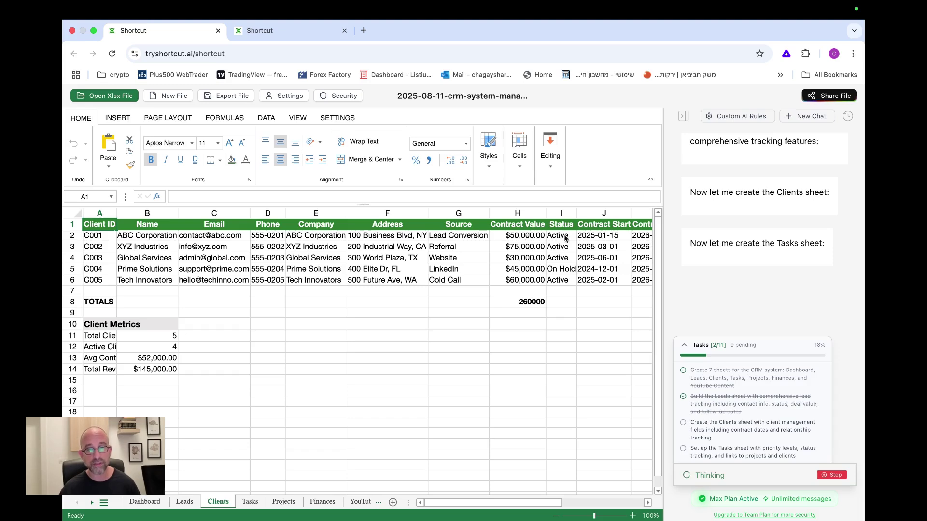
Step: Scroll across the Clients sheet's columns while the AI builds the eight-task Tasks sheet
{"action": "scroll", "coordinate": [574, 269], "scroll_direction": "right", "scroll_amount": 5}
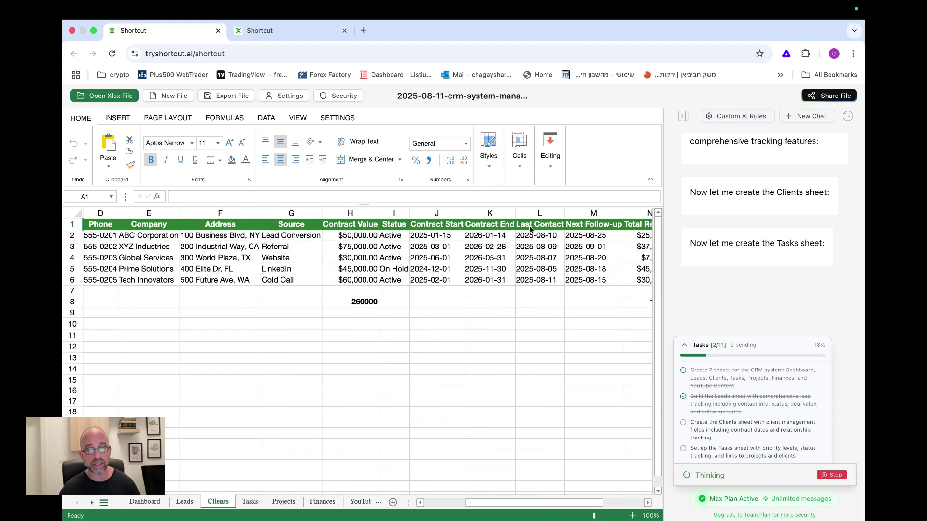
{"action": "scroll", "coordinate": [530, 229], "scroll_direction": "right", "scroll_amount": 4}
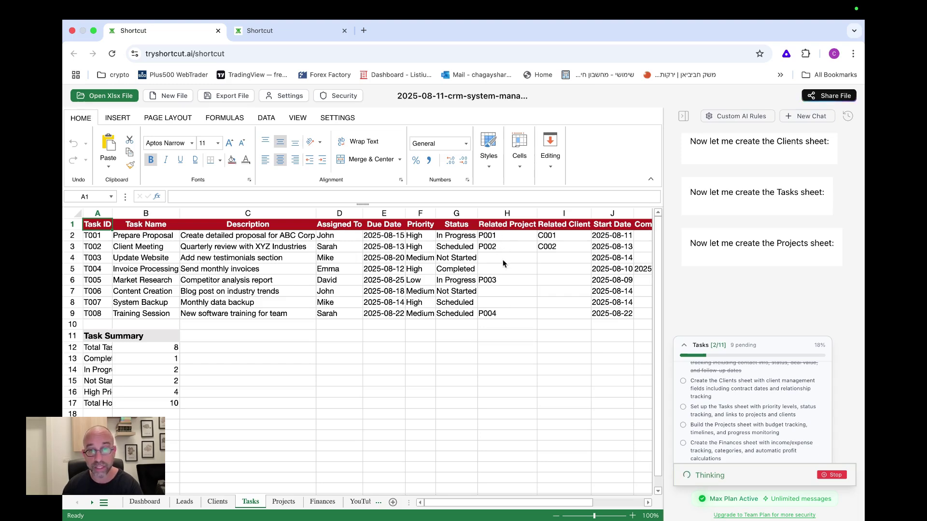
Step: Scroll right across the Tasks sheet while the AI builds the five-project Projects sheet
{"action": "scroll", "coordinate": [566, 278], "scroll_direction": "right", "scroll_amount": 4}
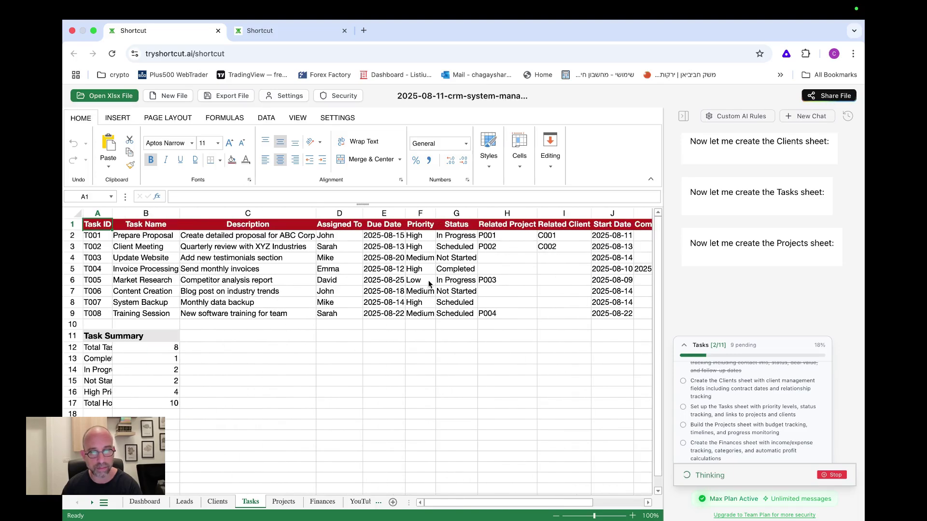
{"action": "scroll", "coordinate": [429, 285], "scroll_direction": "right", "scroll_amount": 3}
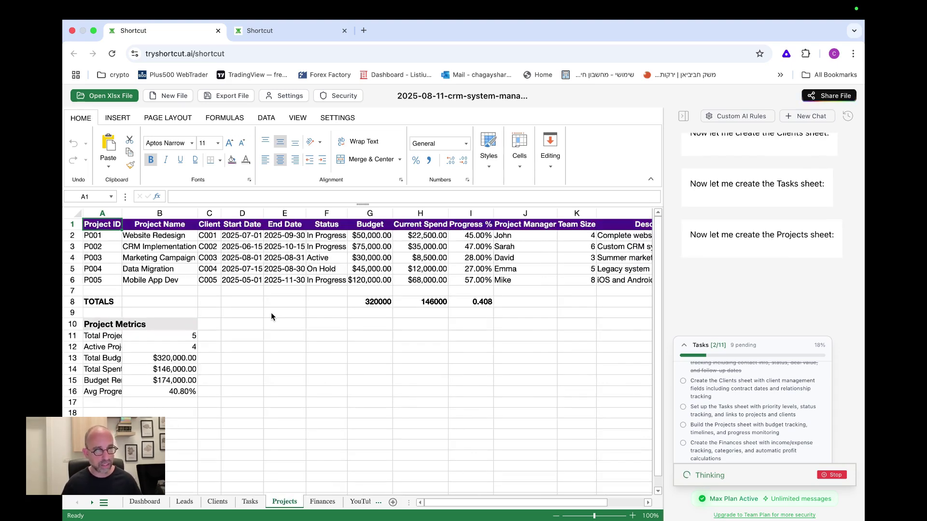
Step: Scroll around the Projects sheet while the AI builds the ten-transaction Finances sheet
{"action": "scroll", "coordinate": [271, 313], "scroll_direction": "down", "scroll_amount": 3}
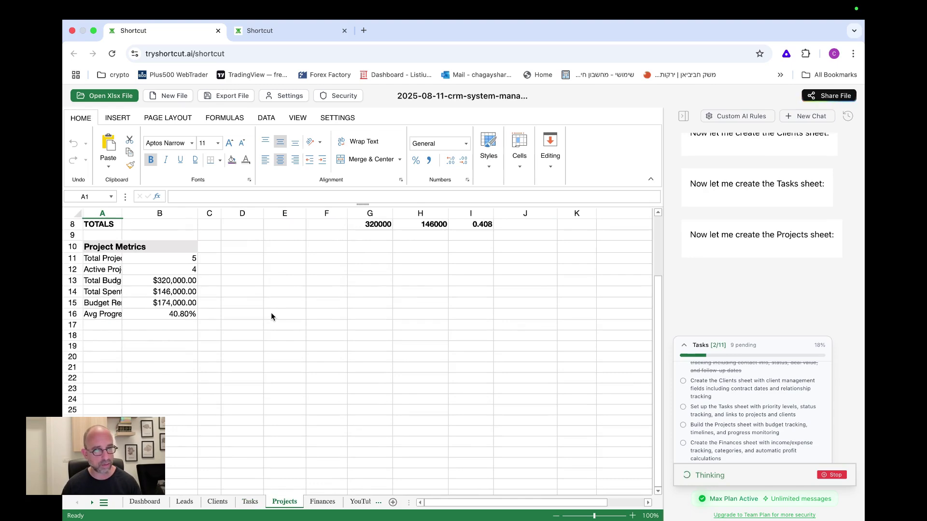
{"action": "scroll", "coordinate": [271, 312], "scroll_direction": "up", "scroll_amount": 3}
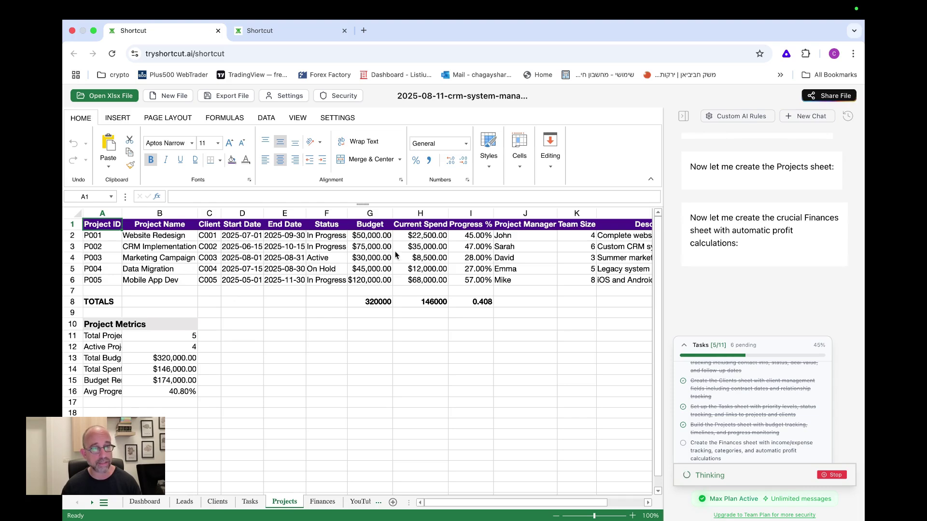
{"action": "scroll", "coordinate": [567, 257], "scroll_direction": "right", "scroll_amount": 4}
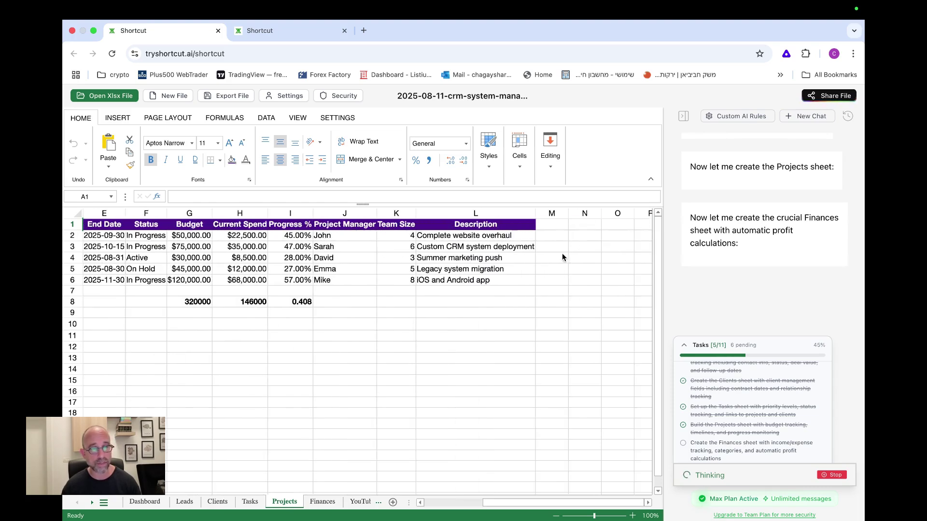
{"action": "scroll", "coordinate": [233, 344], "scroll_direction": "left", "scroll_amount": 4}
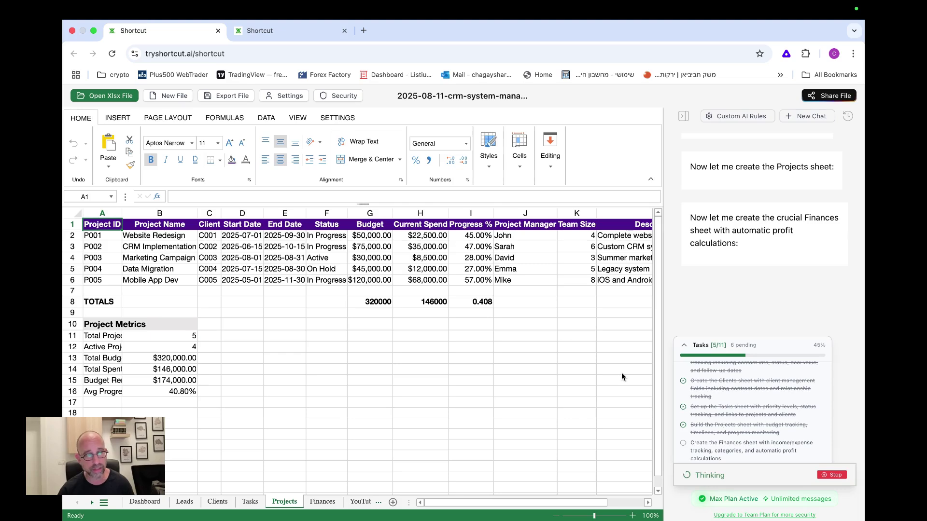
{"action": "scroll", "coordinate": [352, 338], "scroll_direction": "right", "scroll_amount": 10}
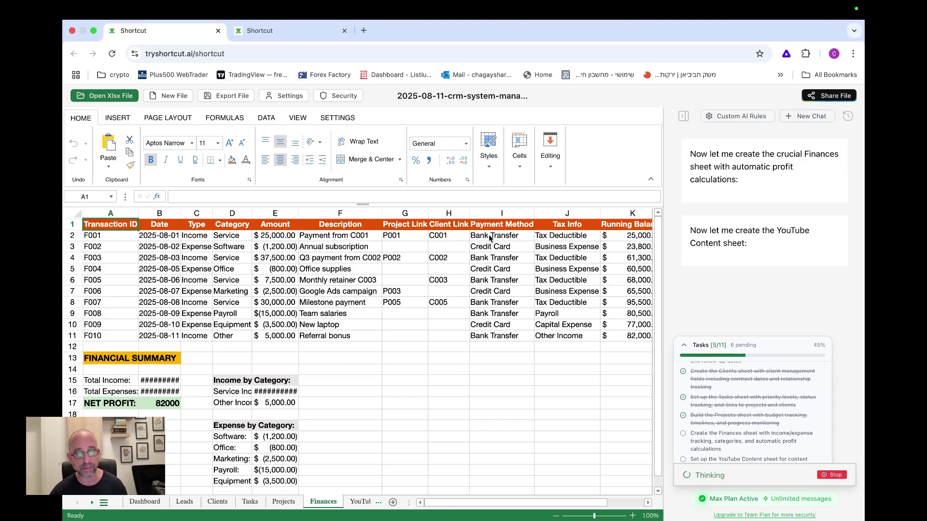
{"action": "scroll", "coordinate": [569, 248], "scroll_direction": "right", "scroll_amount": 4}
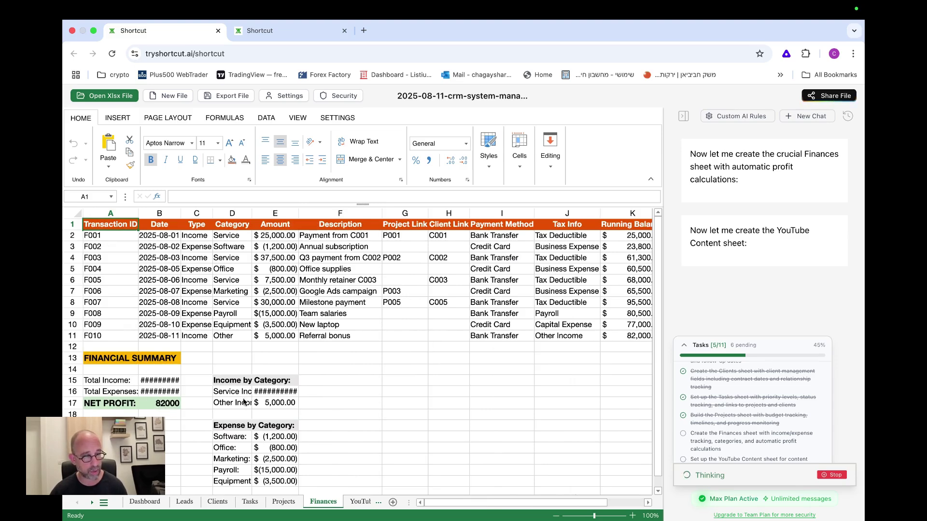
{"action": "scroll", "coordinate": [253, 466], "scroll_direction": "down", "scroll_amount": 3}
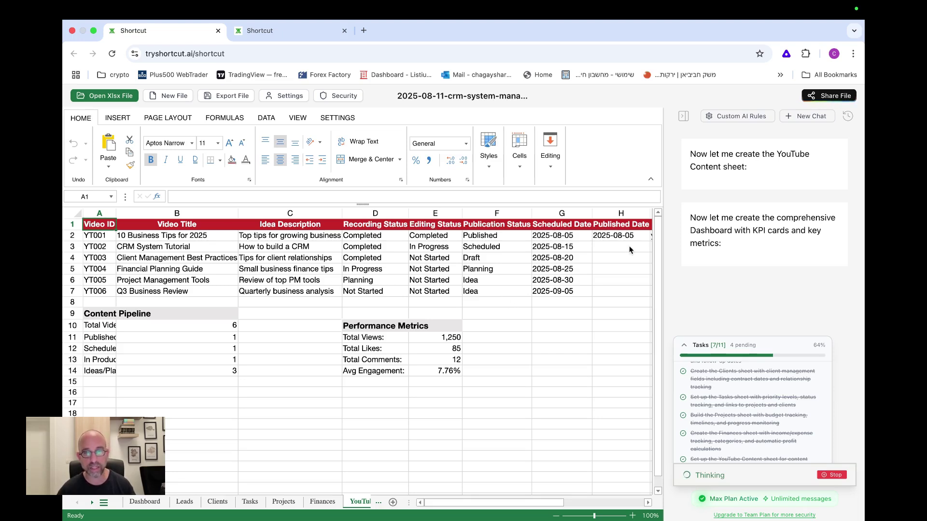
Step: Scroll through the sheet while the AI generates the YouTube Content table, pipeline and metrics blocks
{"action": "scroll", "coordinate": [620, 262], "scroll_direction": "right", "scroll_amount": 5}
{"action": "scroll", "coordinate": [619, 263], "scroll_direction": "right", "scroll_amount": 1}
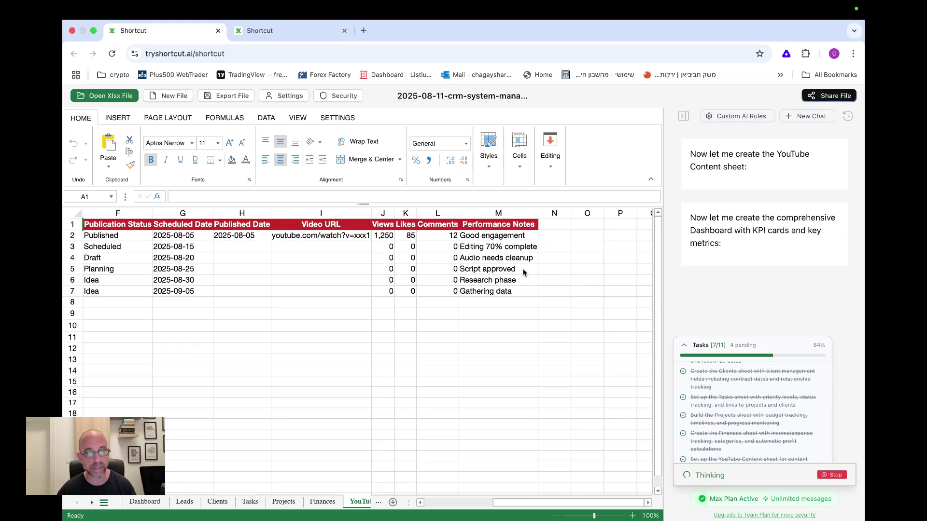
{"action": "scroll", "coordinate": [341, 324], "scroll_direction": "left", "scroll_amount": 6}
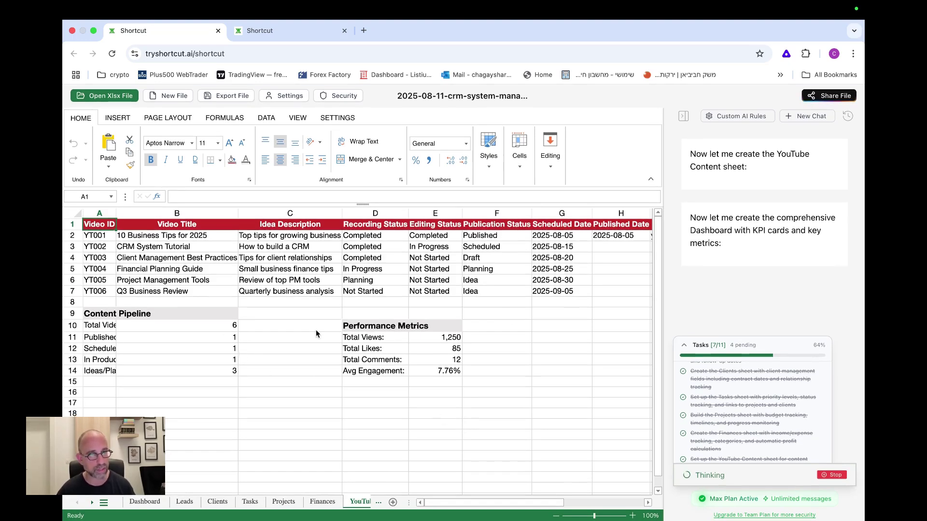
{"action": "scroll", "coordinate": [757, 371], "scroll_direction": "down", "scroll_amount": 3}
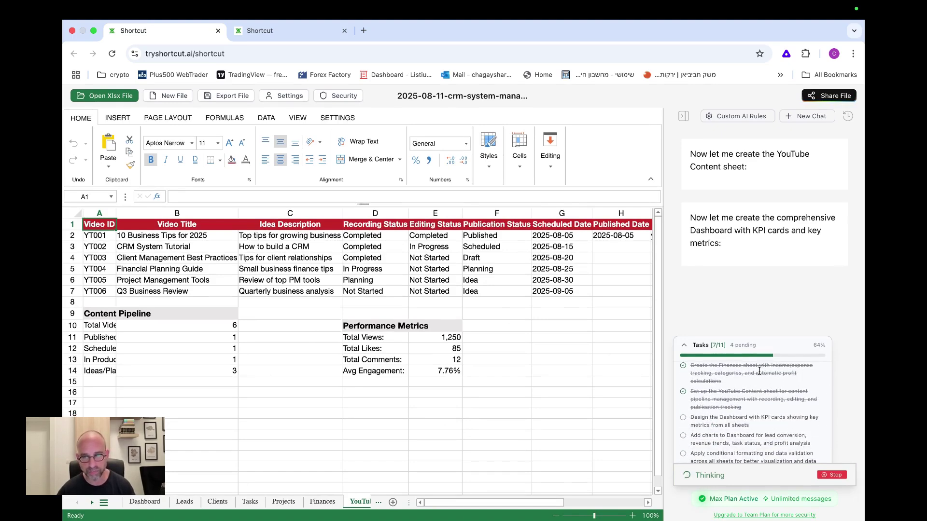
{"action": "scroll", "coordinate": [760, 370], "scroll_direction": "up", "scroll_amount": 1}
{"action": "scroll", "coordinate": [760, 372], "scroll_direction": "down", "scroll_amount": 2}
{"action": "scroll", "coordinate": [761, 371], "scroll_direction": "down", "scroll_amount": 1}
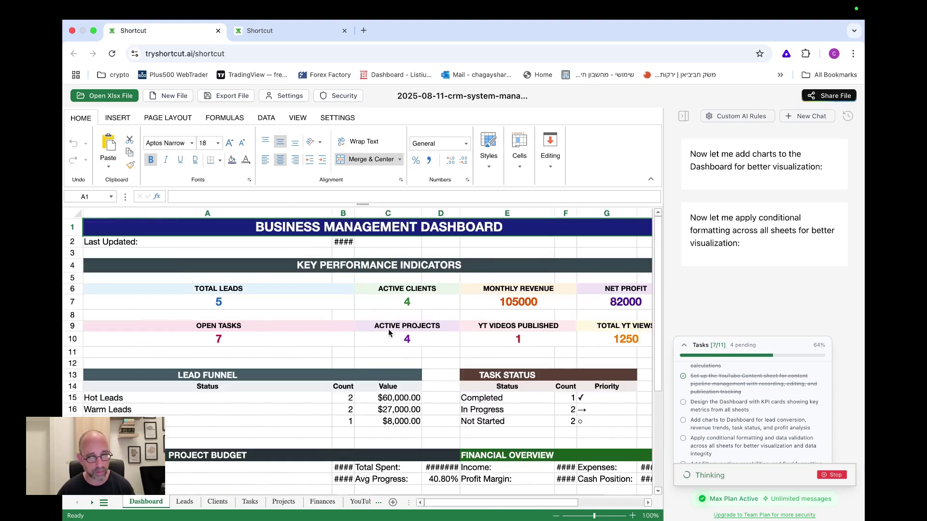
Step: Scroll down the Dashboard to review the new Lead Distribution and Task Status charts
{"action": "scroll", "coordinate": [265, 323], "scroll_direction": "down", "scroll_amount": 10}
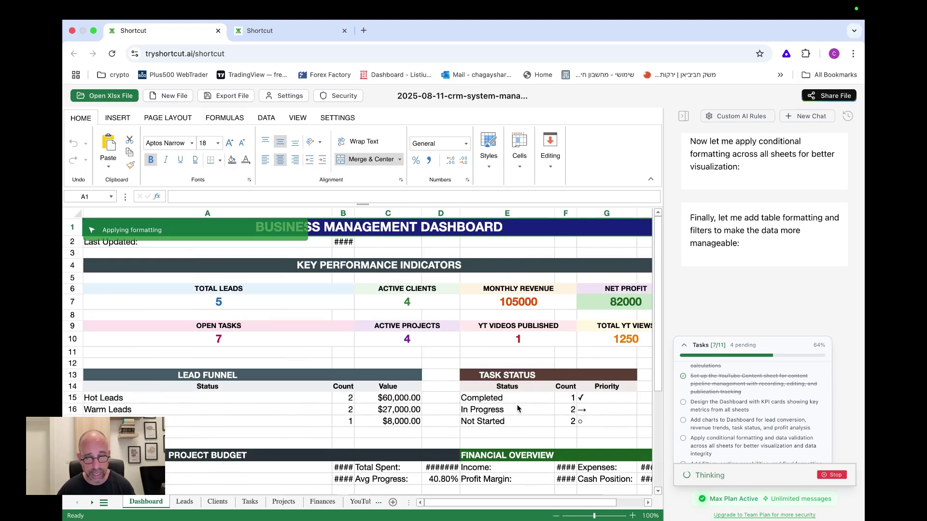
{"action": "scroll", "coordinate": [461, 400], "scroll_direction": "down", "scroll_amount": 5}
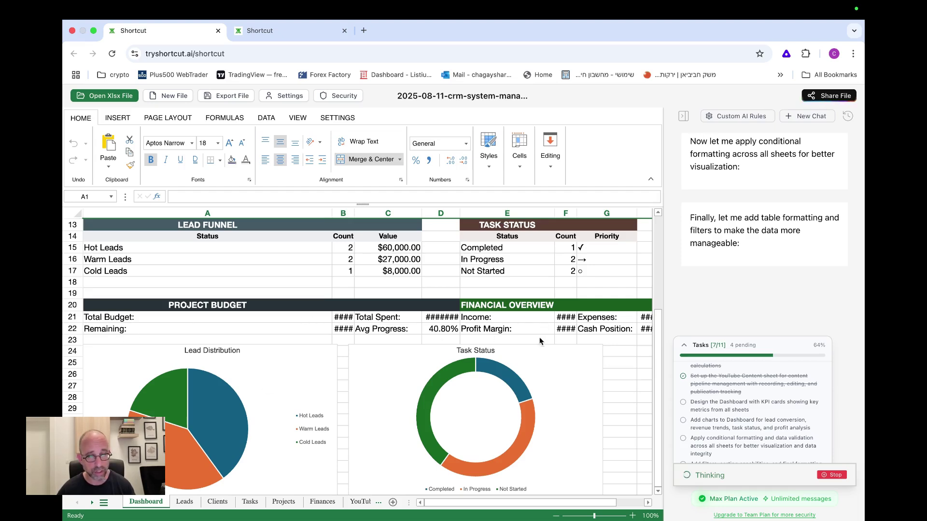
{"action": "scroll", "coordinate": [497, 352], "scroll_direction": "down", "scroll_amount": 2}
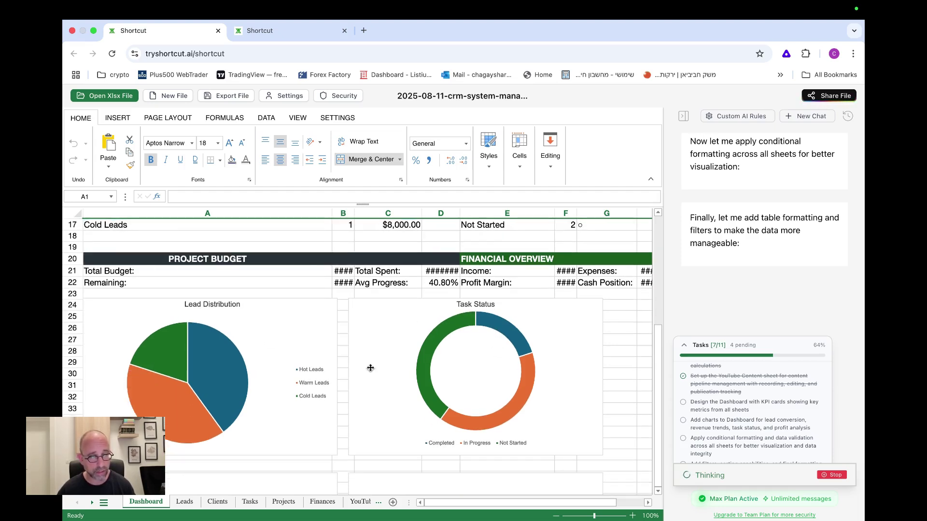
{"action": "scroll", "coordinate": [367, 373], "scroll_direction": "down", "scroll_amount": 6}
{"action": "scroll", "coordinate": [367, 373], "scroll_direction": "down", "scroll_amount": 6}
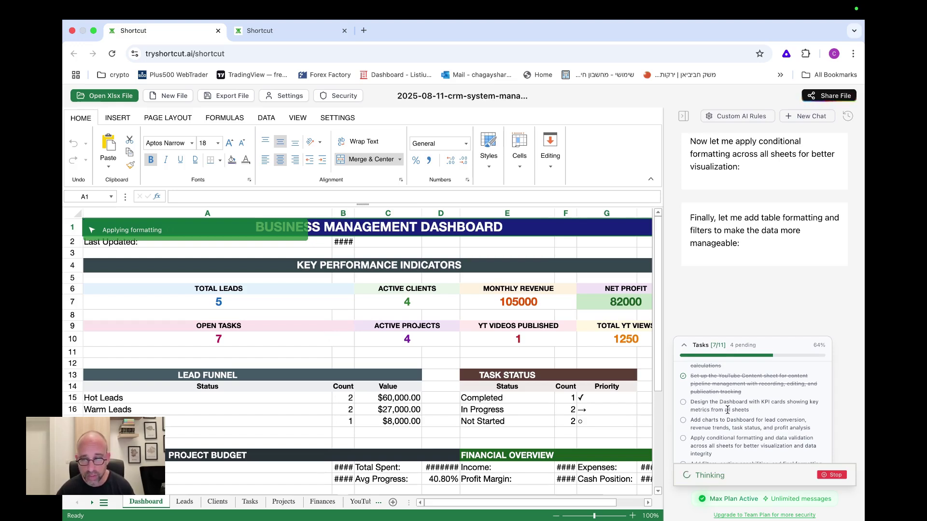
{"action": "scroll", "coordinate": [196, 321], "scroll_direction": "down", "scroll_amount": 5}
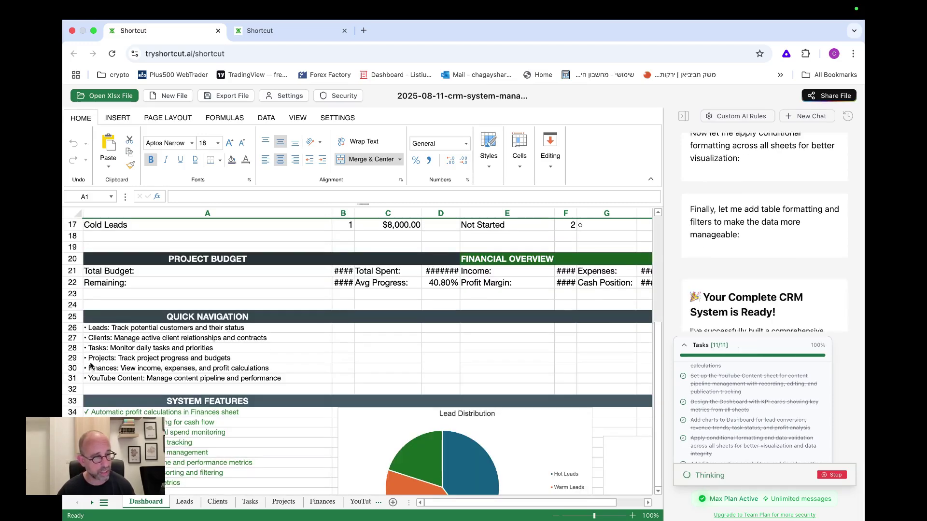
{"action": "scroll", "coordinate": [490, 405], "scroll_direction": "down", "scroll_amount": 5}
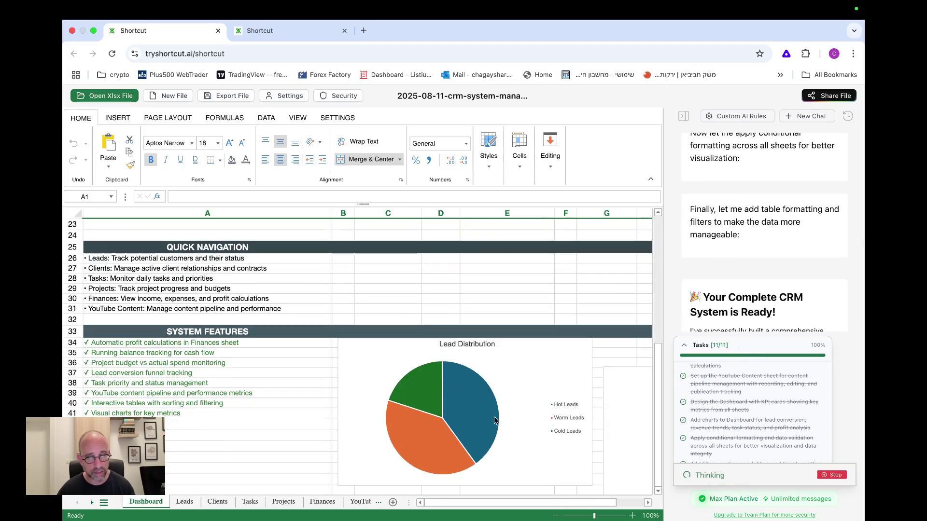
{"action": "scroll", "coordinate": [526, 387], "scroll_direction": "right", "scroll_amount": 5}
{"action": "scroll", "coordinate": [529, 386], "scroll_direction": "left", "scroll_amount": 5}
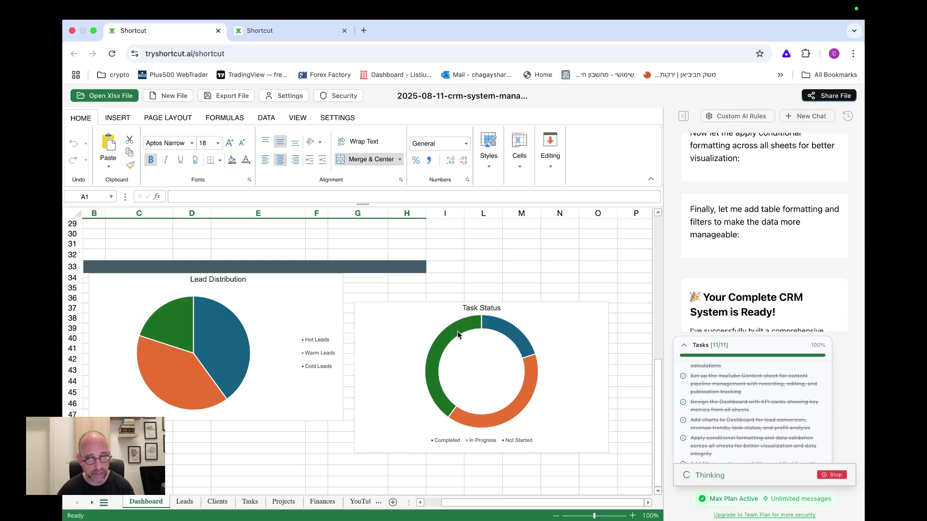
{"action": "mouse_move", "coordinate": [461, 332]}
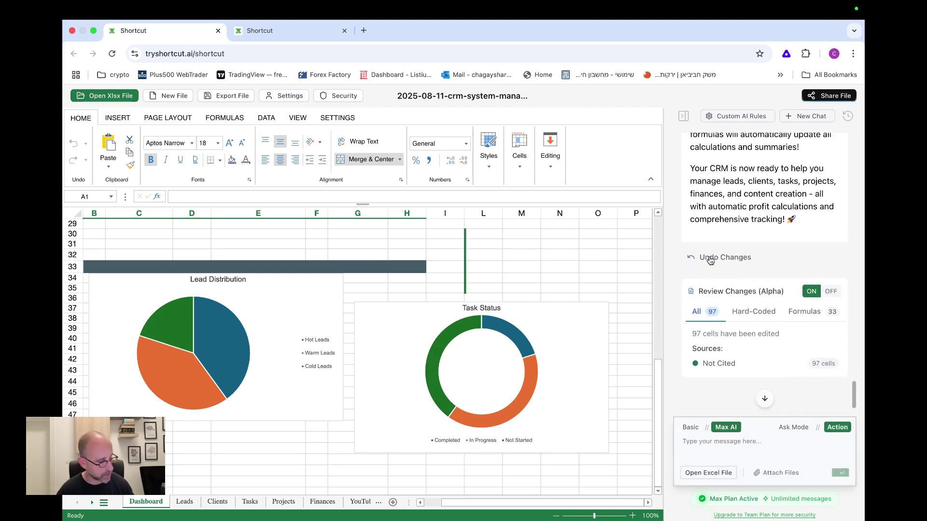
{"action": "scroll", "coordinate": [764, 202], "scroll_direction": "up", "scroll_amount": 10}
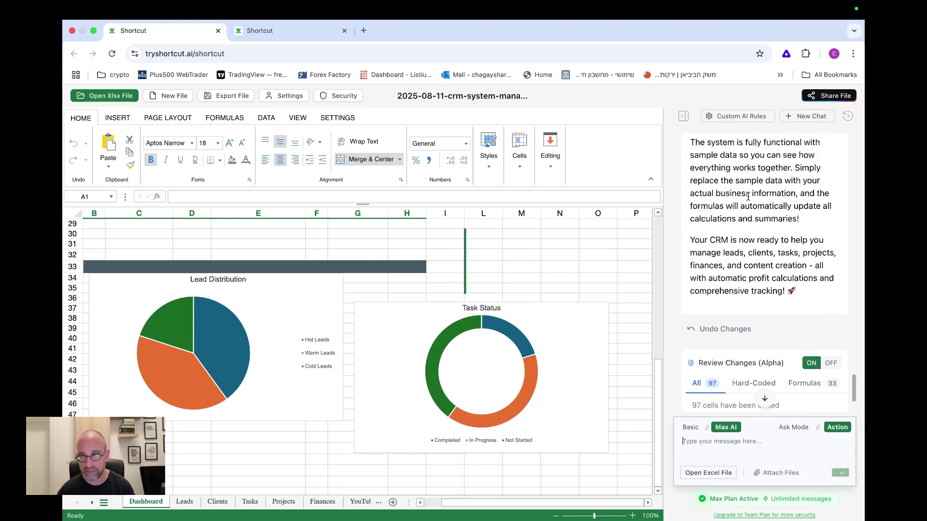
{"action": "scroll", "coordinate": [748, 196], "scroll_direction": "up", "scroll_amount": 10}
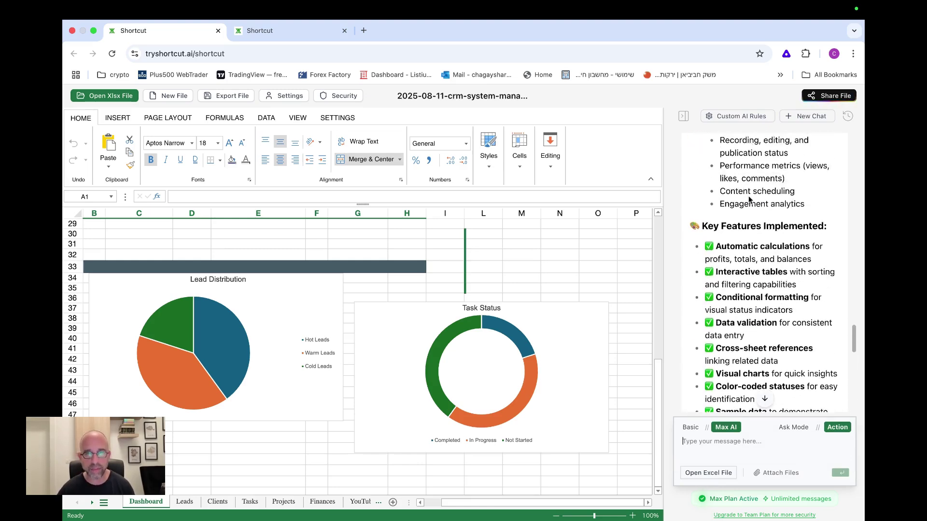
{"action": "scroll", "coordinate": [746, 197], "scroll_direction": "up", "scroll_amount": 10}
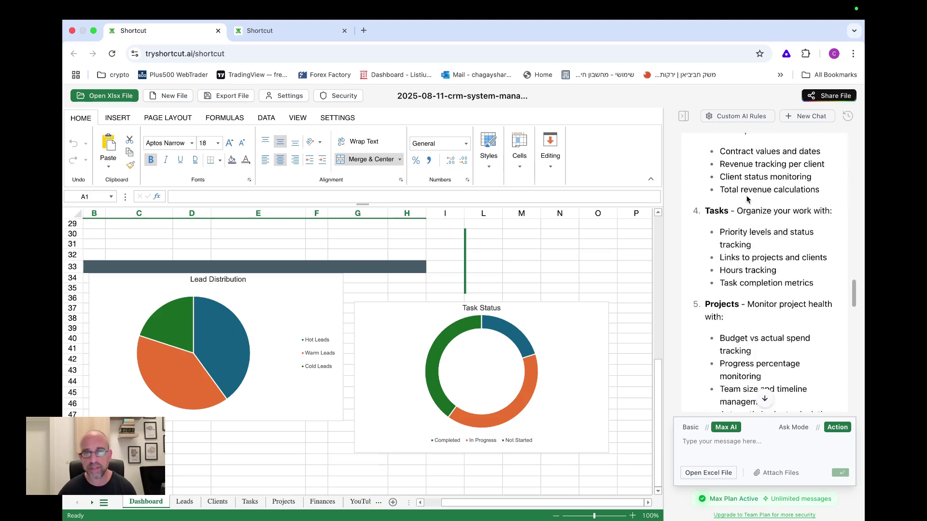
{"action": "scroll", "coordinate": [746, 198], "scroll_direction": "up", "scroll_amount": 10}
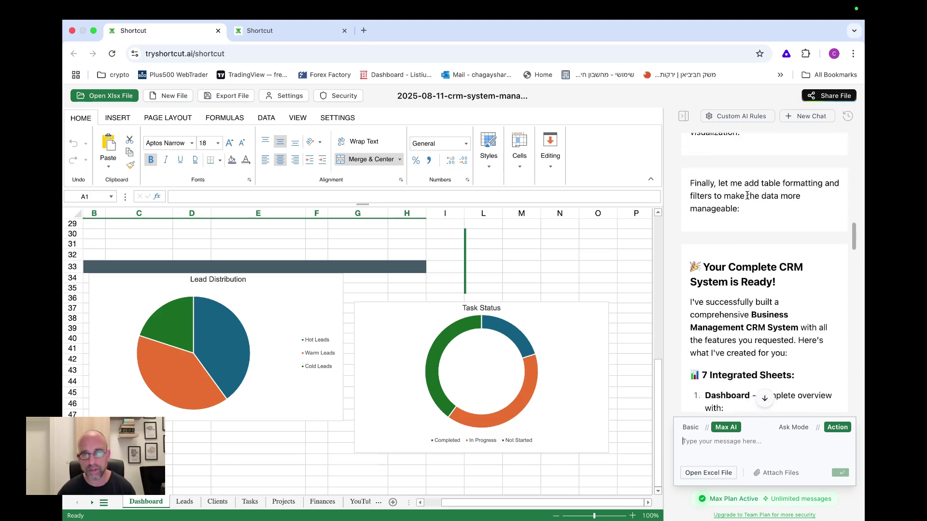
{"action": "scroll", "coordinate": [746, 198], "scroll_direction": "down", "scroll_amount": 2}
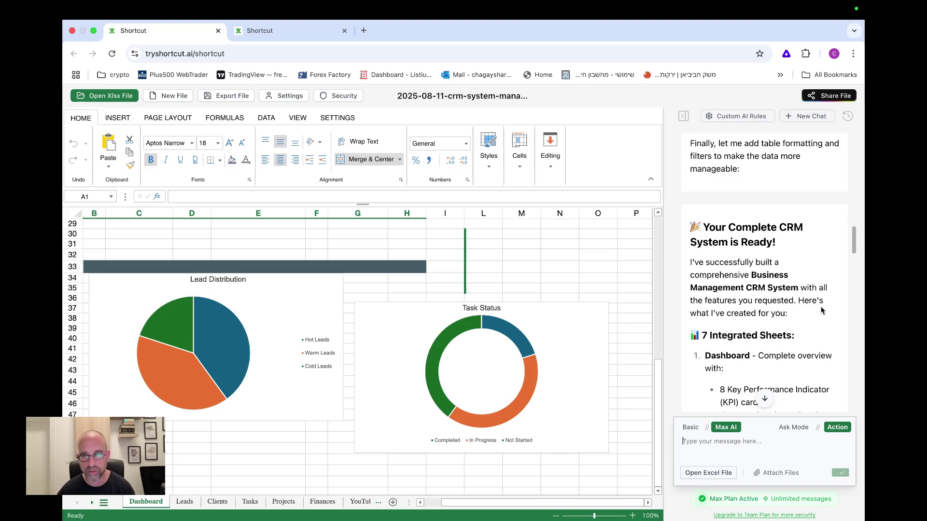
{"action": "scroll", "coordinate": [745, 316], "scroll_direction": "down", "scroll_amount": 10}
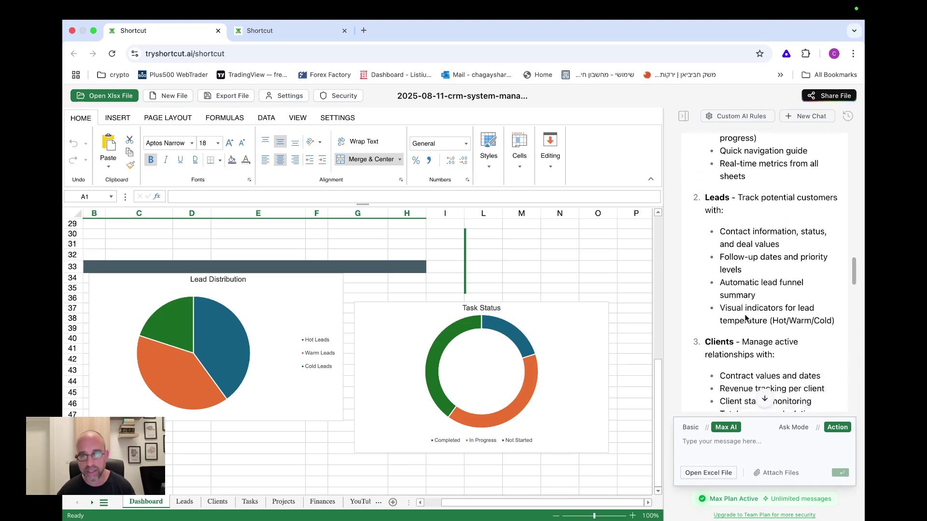
{"action": "scroll", "coordinate": [745, 314], "scroll_direction": "down", "scroll_amount": 10}
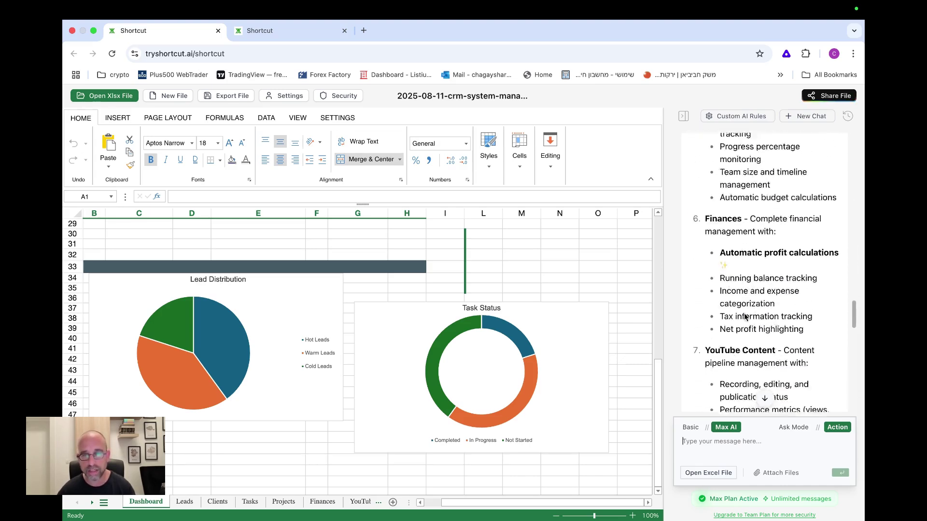
{"action": "scroll", "coordinate": [745, 314], "scroll_direction": "down", "scroll_amount": 7}
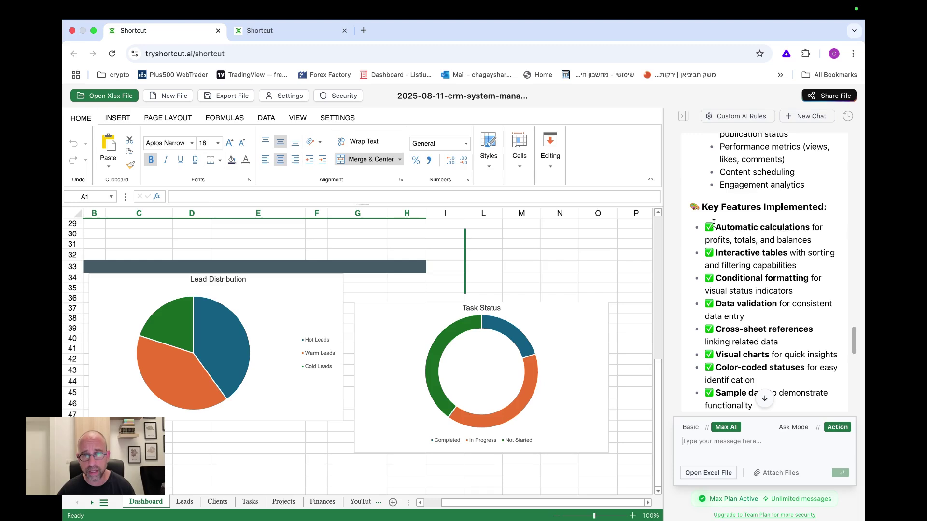
{"action": "left_click_drag", "start_coordinate": [724, 255], "coordinate": [821, 253]}
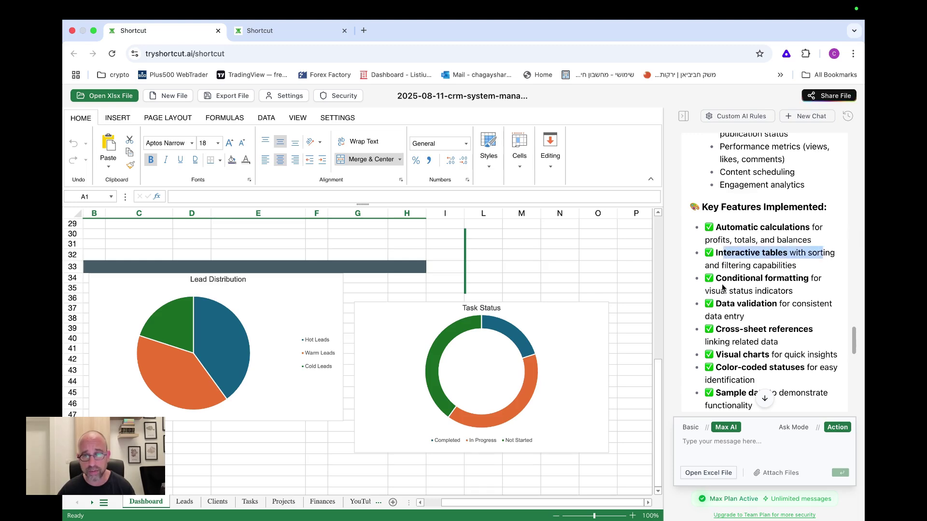
{"action": "left_click_drag", "start_coordinate": [716, 278], "coordinate": [804, 279]}
{"action": "left_click_drag", "start_coordinate": [716, 304], "coordinate": [779, 304]}
{"action": "left_click", "coordinate": [721, 332]}
{"action": "left_click_drag", "start_coordinate": [721, 332], "coordinate": [807, 331]}
{"action": "scroll", "coordinate": [777, 338], "scroll_direction": "down", "scroll_amount": 2}
{"action": "left_click_drag", "start_coordinate": [729, 317], "coordinate": [808, 317]}
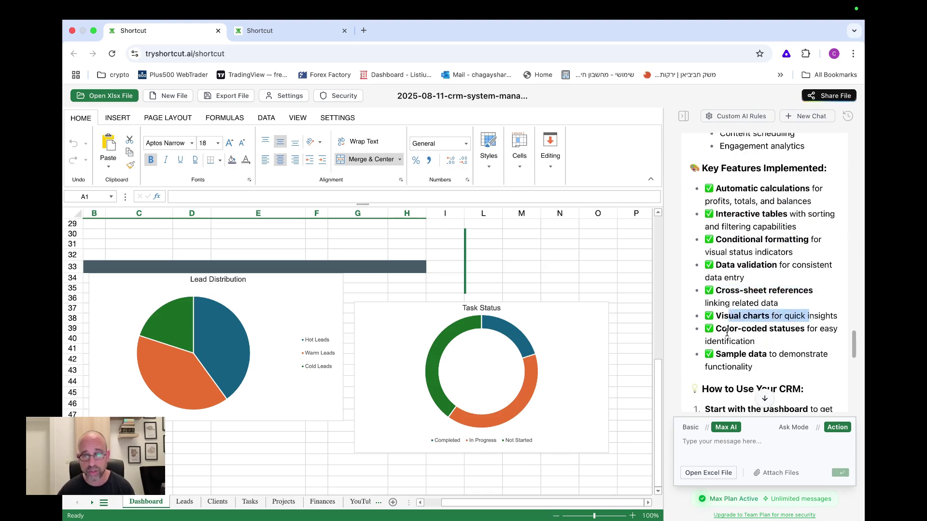
{"action": "left_click_drag", "start_coordinate": [727, 329], "coordinate": [804, 329]}
{"action": "scroll", "coordinate": [772, 348], "scroll_direction": "down", "scroll_amount": 1}
{"action": "left_click_drag", "start_coordinate": [741, 332], "coordinate": [780, 324]}
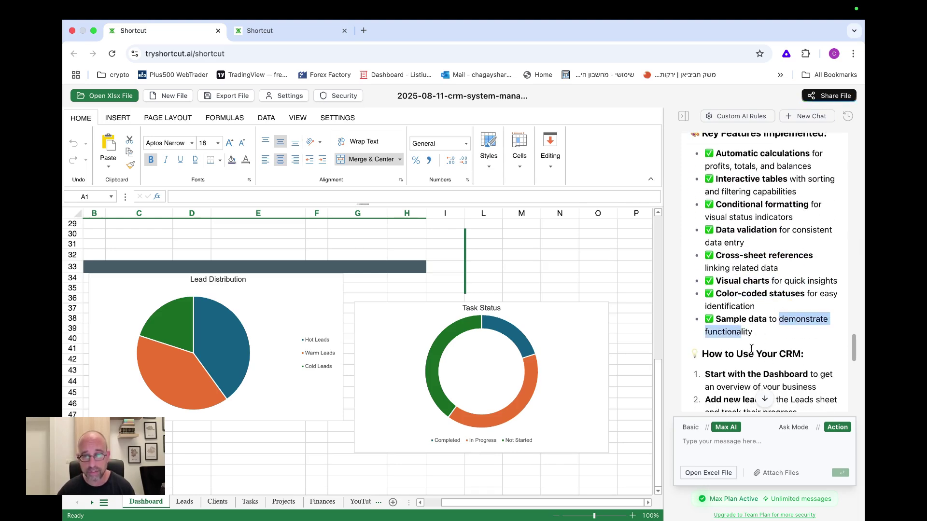
{"action": "scroll", "coordinate": [751, 349], "scroll_direction": "down", "scroll_amount": 2}
{"action": "scroll", "coordinate": [748, 319], "scroll_direction": "down", "scroll_amount": 1}
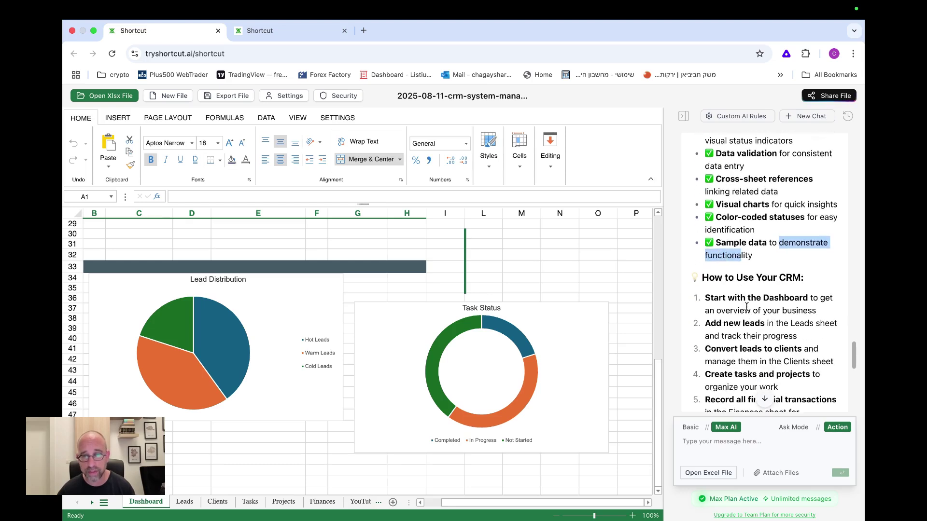
{"action": "left_click_drag", "start_coordinate": [747, 307], "coordinate": [813, 311]}
{"action": "left_click_drag", "start_coordinate": [715, 323], "coordinate": [755, 324]}
{"action": "scroll", "coordinate": [722, 322], "scroll_direction": "down", "scroll_amount": 1}
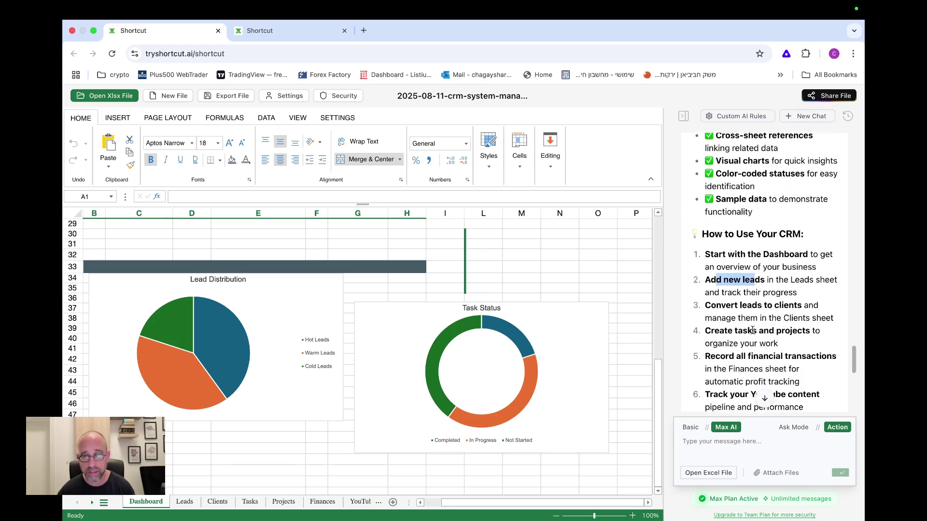
{"action": "left_click_drag", "start_coordinate": [708, 305], "coordinate": [795, 309]}
{"action": "scroll", "coordinate": [757, 341], "scroll_direction": "down", "scroll_amount": 1}
{"action": "left_click", "coordinate": [709, 300]}
{"action": "left_click_drag", "start_coordinate": [706, 315], "coordinate": [796, 319]}
{"action": "scroll", "coordinate": [794, 318], "scroll_direction": "down", "scroll_amount": 1}
{"action": "left_click_drag", "start_coordinate": [705, 310], "coordinate": [805, 320]}
{"action": "scroll", "coordinate": [801, 323], "scroll_direction": "down", "scroll_amount": 2}
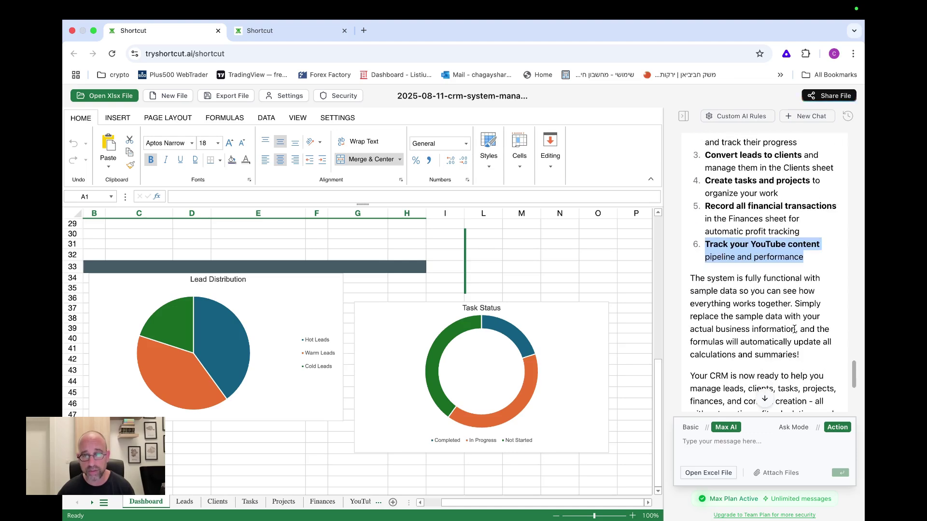
Step: Scroll to the end of the AI chat and collapse the assistant sidebar
{"action": "scroll", "coordinate": [716, 304], "scroll_direction": "down", "scroll_amount": 1}
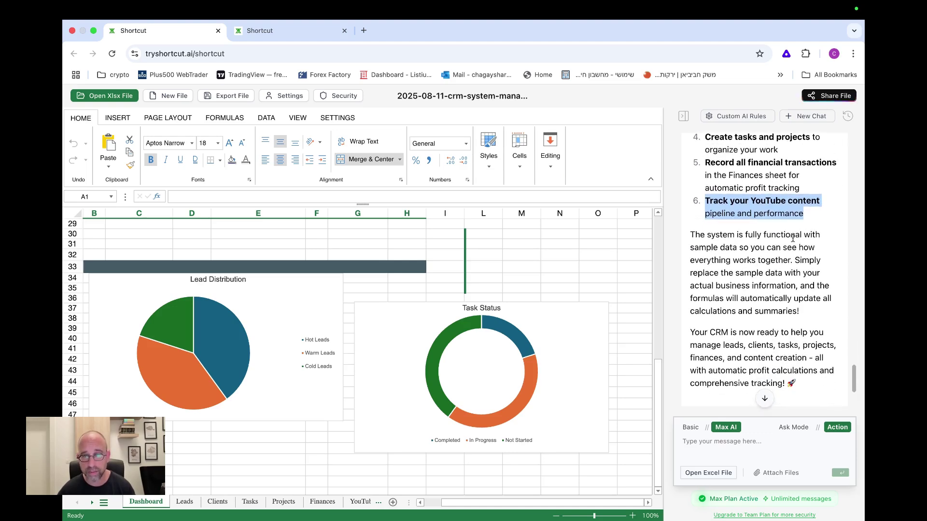
{"action": "scroll", "coordinate": [749, 288], "scroll_direction": "down", "scroll_amount": 5}
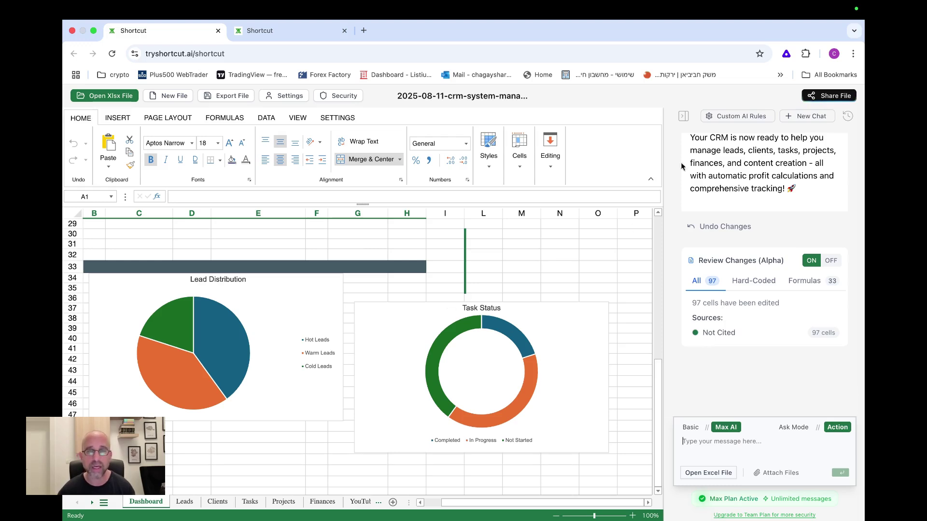
{"action": "left_click", "coordinate": [683, 116]}
Step: Auto-fit column B, widen columns D and F, and auto-fit column H to reveal the hidden figures
{"action": "scroll", "coordinate": [367, 318], "scroll_direction": "up", "scroll_amount": 10}
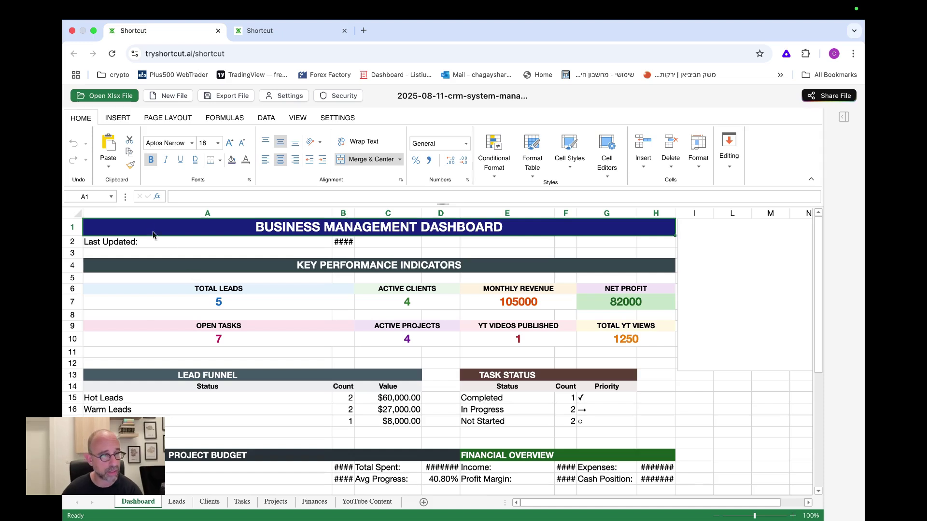
{"action": "double_click", "coordinate": [354, 213]}
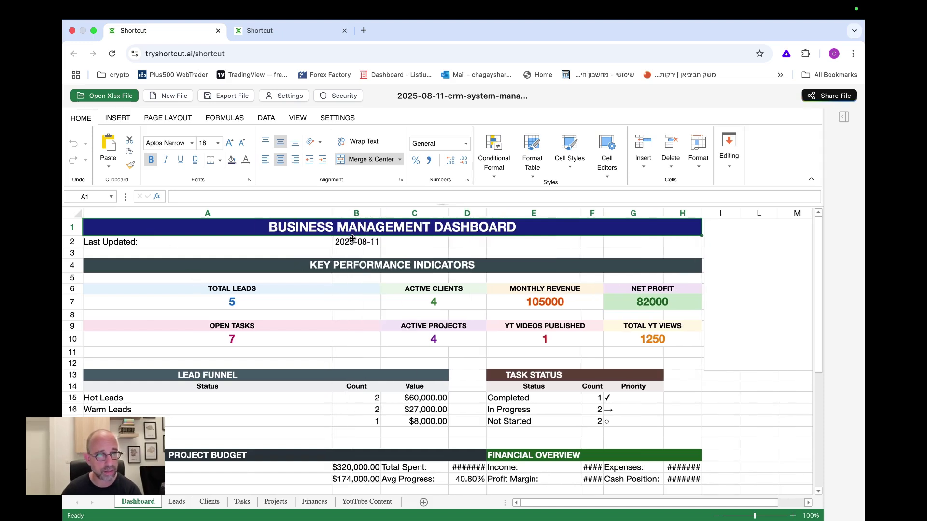
{"action": "left_click", "coordinate": [353, 239]}
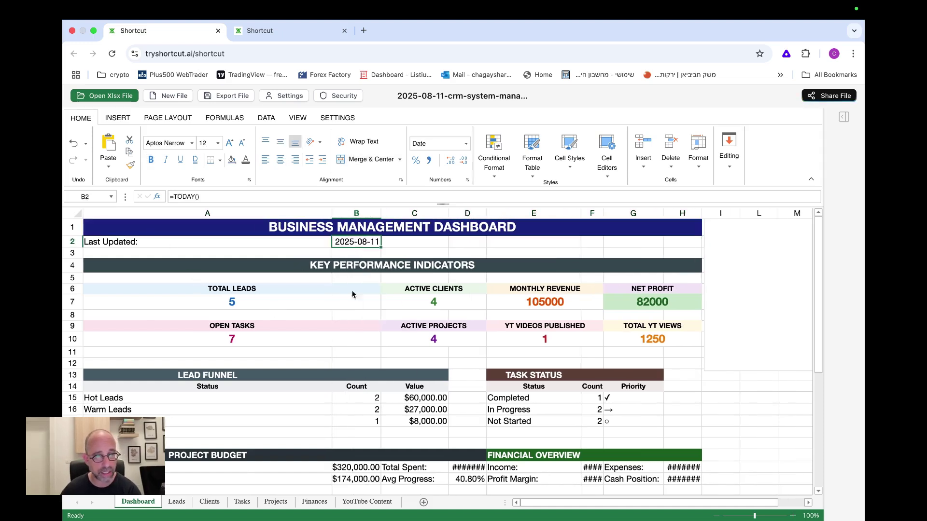
{"action": "scroll", "coordinate": [443, 375], "scroll_direction": "down", "scroll_amount": 3}
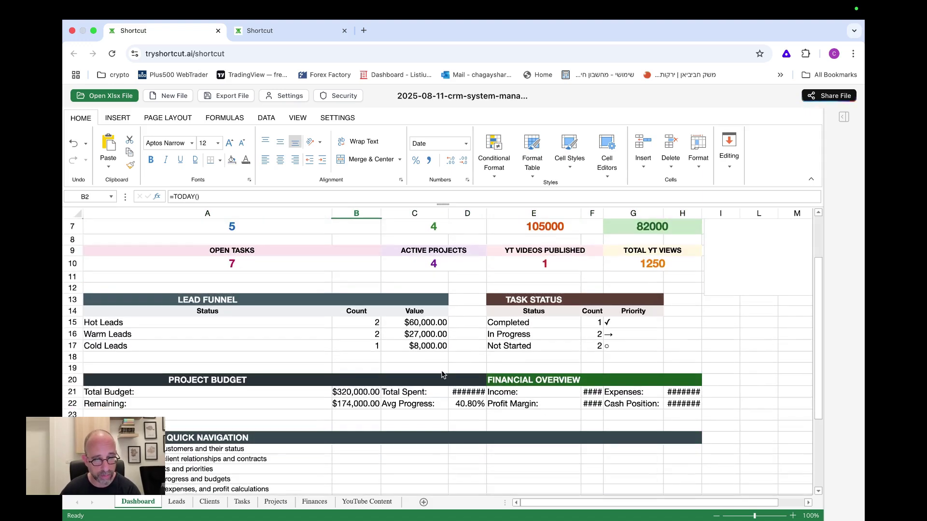
{"action": "left_click_drag", "start_coordinate": [485, 210], "coordinate": [497, 211]}
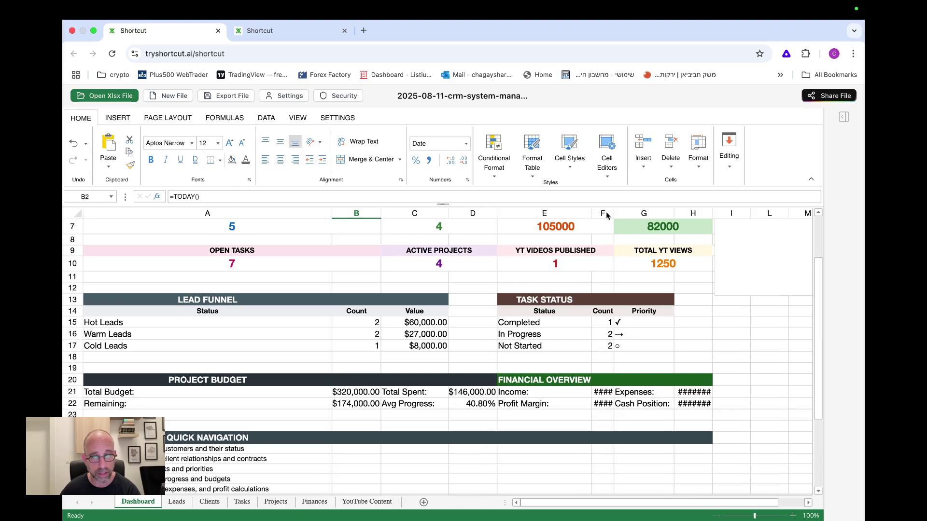
{"action": "left_click_drag", "start_coordinate": [614, 213], "coordinate": [640, 213]}
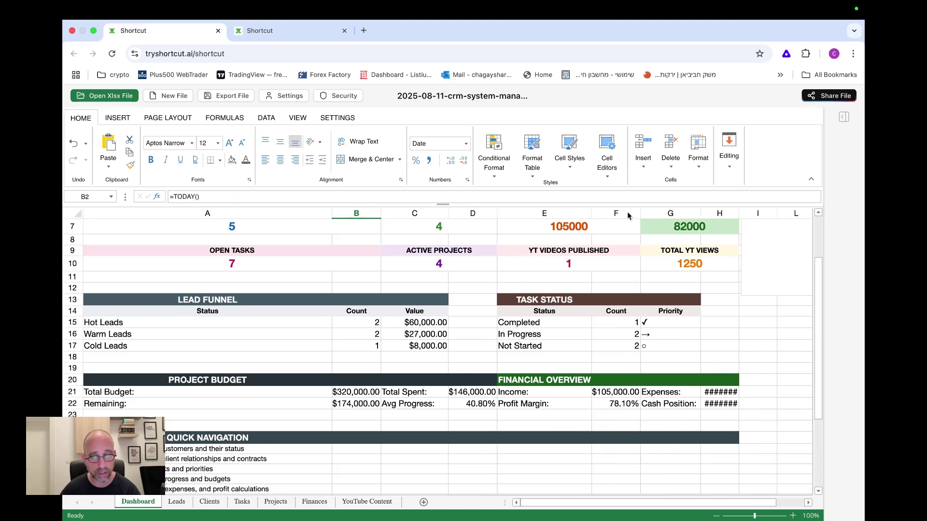
{"action": "double_click", "coordinate": [738, 211]}
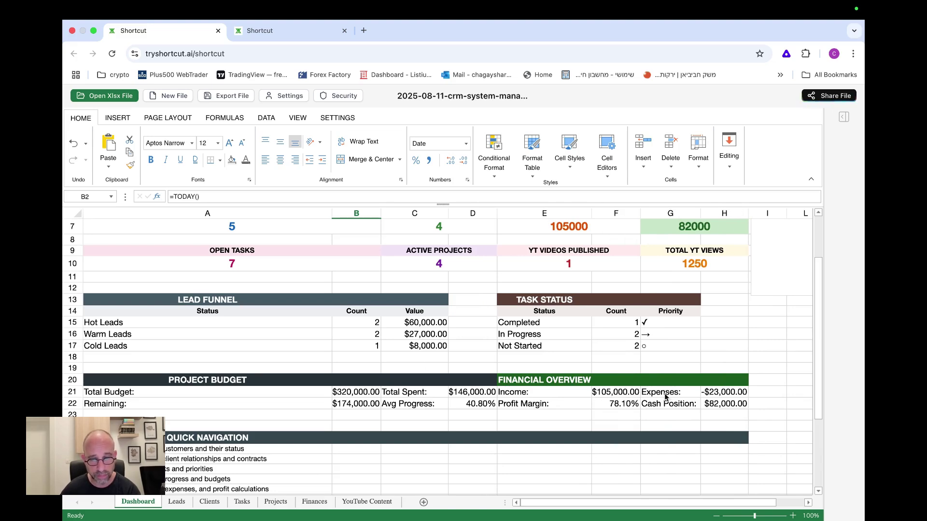
Step: Check the Income, Cash Position, Profit Margin and Remaining budget cells in Financial Overview
{"action": "left_click", "coordinate": [508, 395]}
{"action": "left_click", "coordinate": [686, 393]}
{"action": "left_click", "coordinate": [650, 406]}
{"action": "left_click", "coordinate": [522, 409]}
{"action": "left_click", "coordinate": [461, 405]}
{"action": "left_click", "coordinate": [188, 406]}
{"action": "scroll", "coordinate": [198, 422], "scroll_direction": "down", "scroll_amount": 5}
{"action": "left_click", "coordinate": [114, 330]}
Step: Move the Task Status chart up level with the Lead Distribution chart
{"action": "left_click", "coordinate": [113, 348]}
{"action": "scroll", "coordinate": [116, 376], "scroll_direction": "down", "scroll_amount": 4}
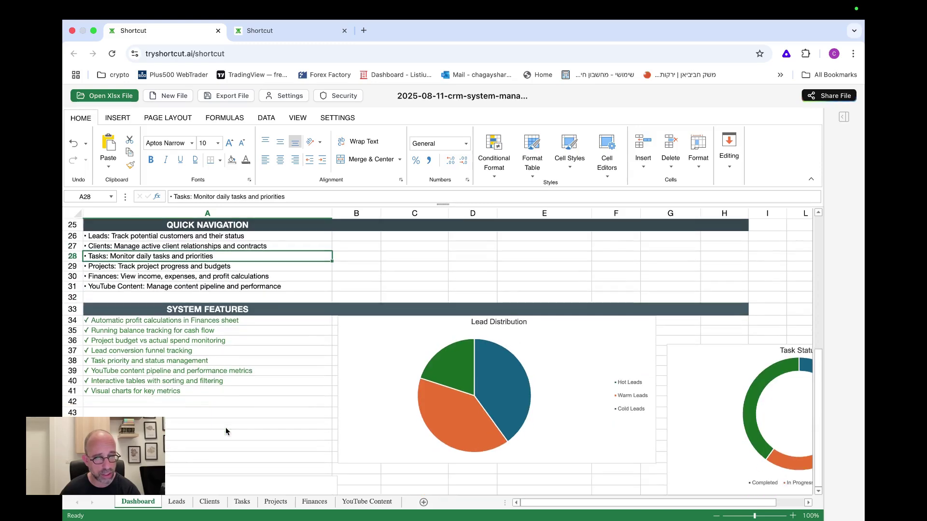
{"action": "scroll", "coordinate": [244, 379], "scroll_direction": "down", "scroll_amount": 2}
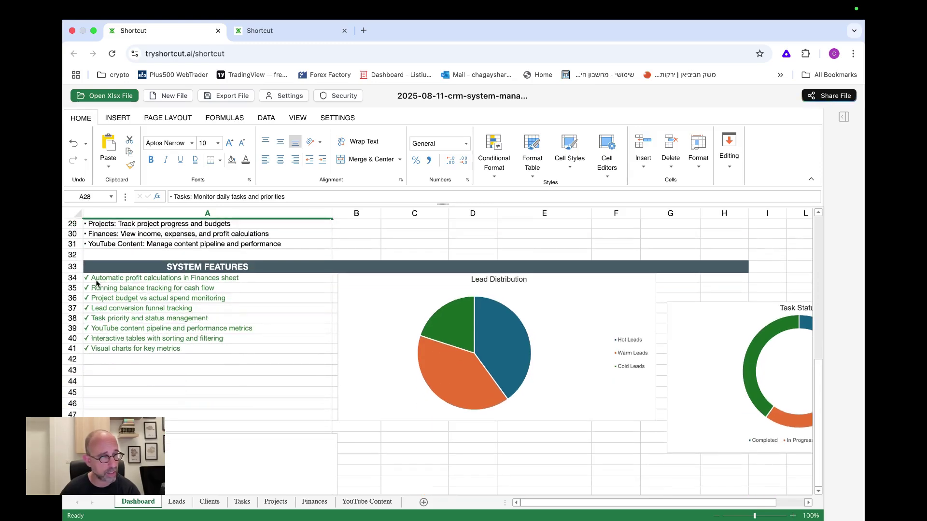
{"action": "left_click", "coordinate": [551, 343]}
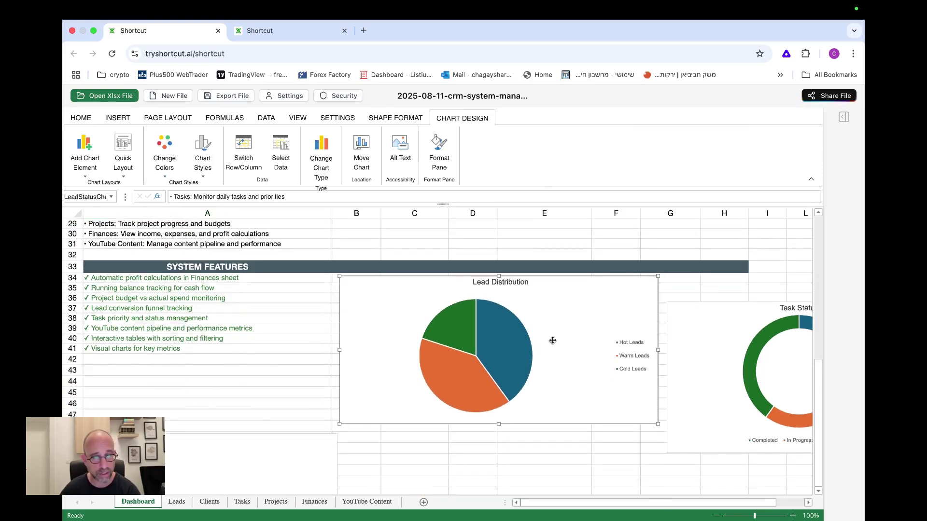
{"action": "left_click_drag", "start_coordinate": [721, 362], "coordinate": [720, 335]}
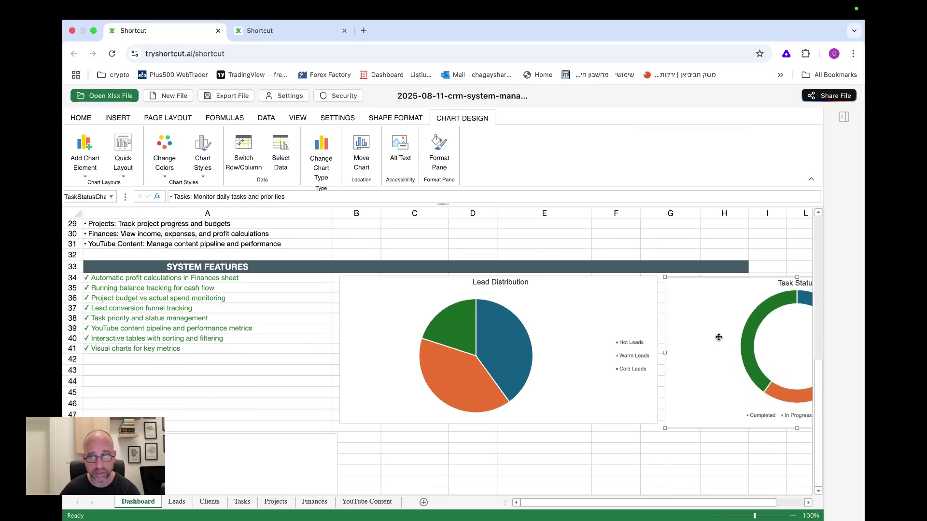
Step: Scroll back to the top of the Dashboard and switch to the Leads sheet
{"action": "scroll", "coordinate": [713, 419], "scroll_direction": "right", "scroll_amount": 10}
{"action": "scroll", "coordinate": [714, 419], "scroll_direction": "left", "scroll_amount": 10}
{"action": "scroll", "coordinate": [145, 376], "scroll_direction": "right", "scroll_amount": 3}
{"action": "scroll", "coordinate": [159, 375], "scroll_direction": "down", "scroll_amount": 6}
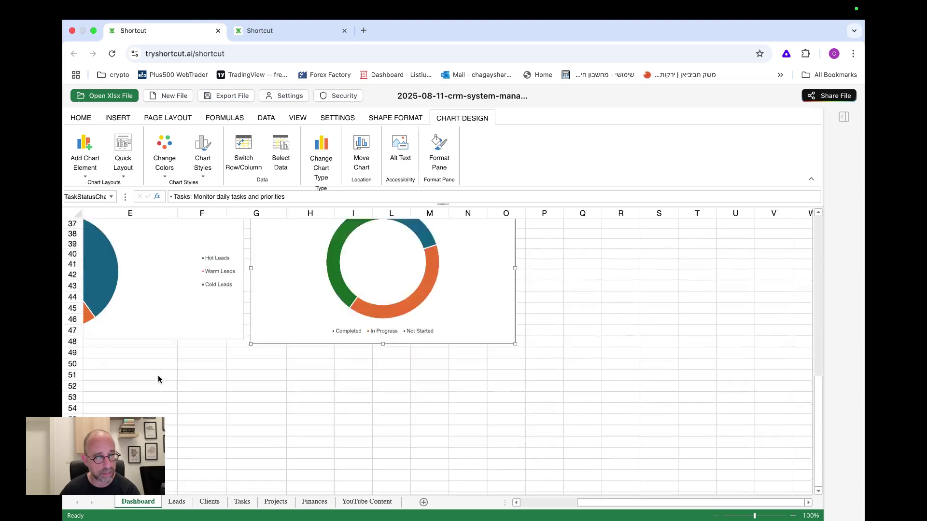
{"action": "scroll", "coordinate": [217, 382], "scroll_direction": "up", "scroll_amount": 15}
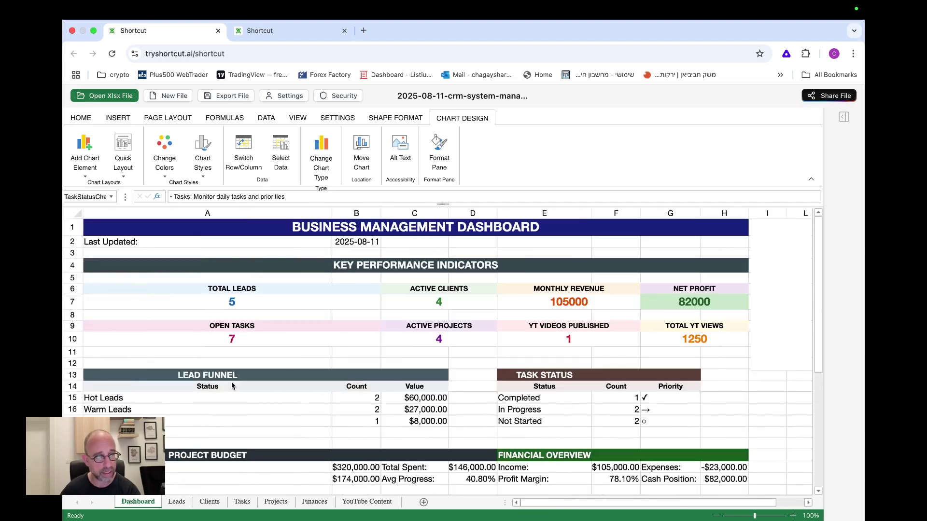
{"action": "left_click", "coordinate": [172, 502]}
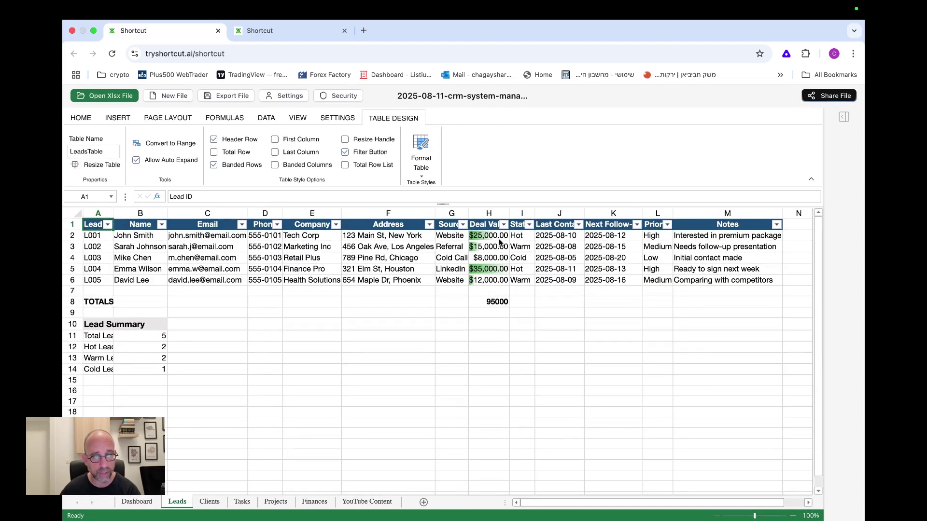
Step: Dismiss the Leads Status filter unchanged, then browse the Clients, Tasks, Projects and Finances sheets
{"action": "left_click", "coordinate": [529, 225]}
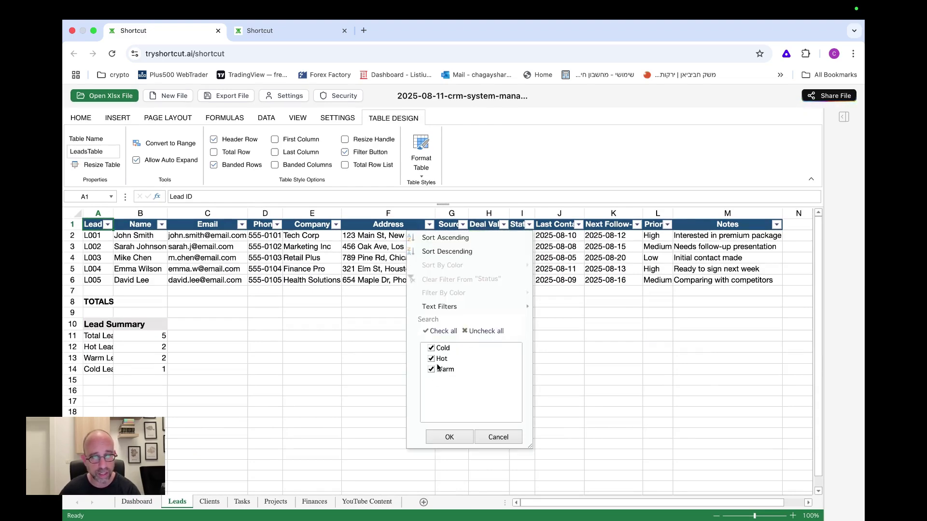
{"action": "left_click", "coordinate": [606, 352]}
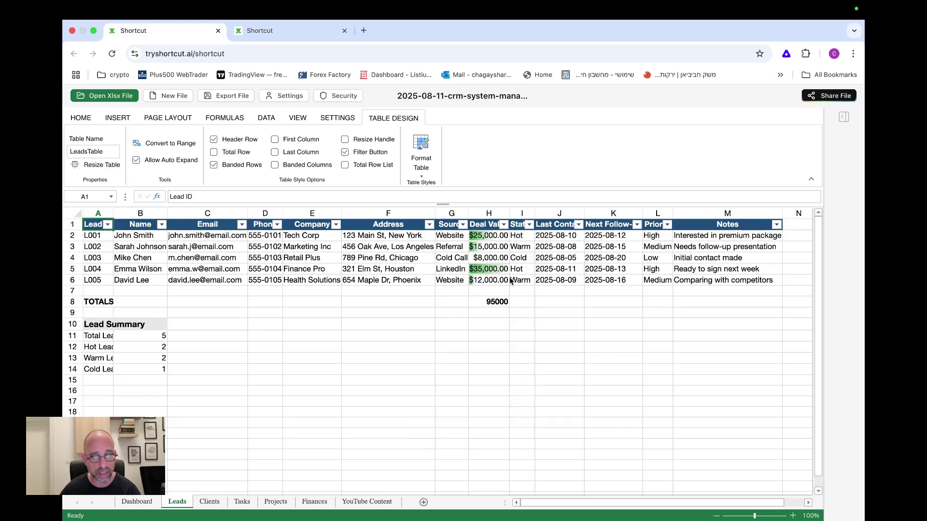
{"action": "left_click", "coordinate": [210, 502]}
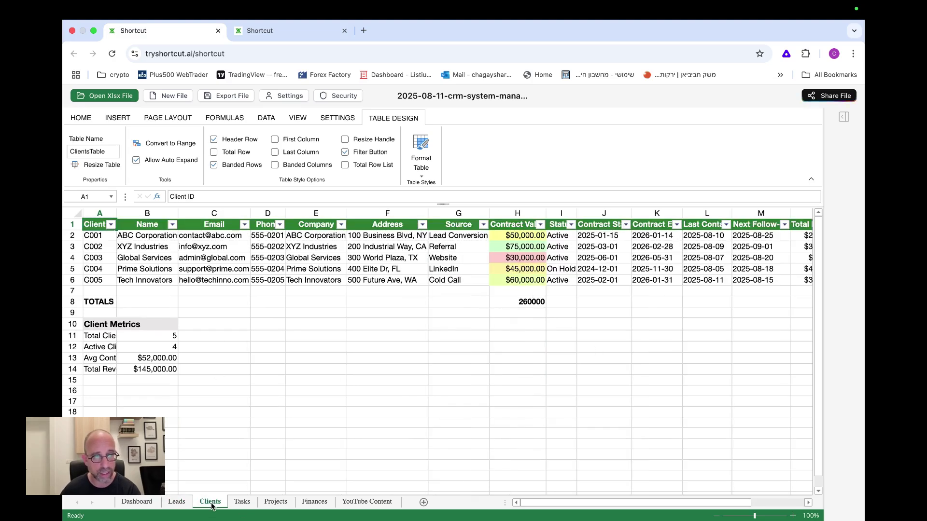
{"action": "left_click", "coordinate": [242, 502]}
{"action": "scroll", "coordinate": [529, 380], "scroll_direction": "right", "scroll_amount": 10}
{"action": "scroll", "coordinate": [530, 381], "scroll_direction": "left", "scroll_amount": 10}
{"action": "left_click", "coordinate": [276, 502]}
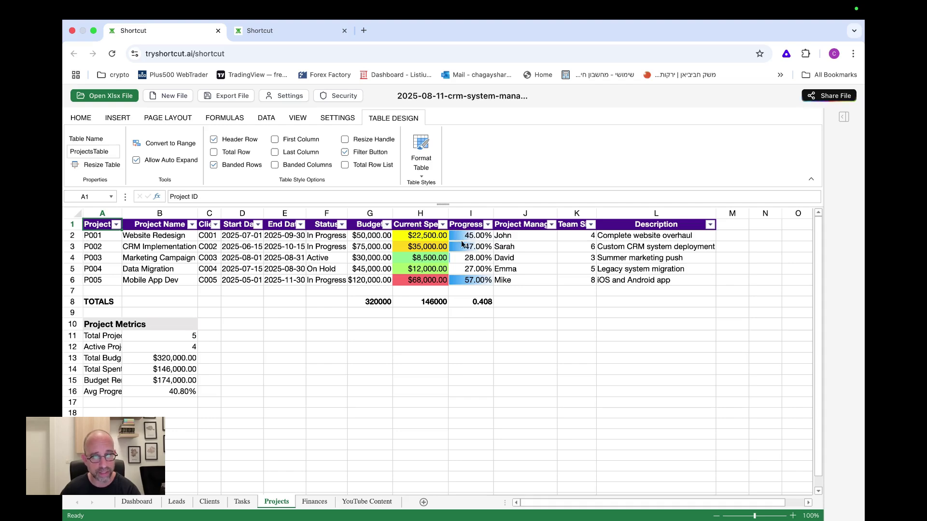
{"action": "left_click", "coordinate": [306, 504]}
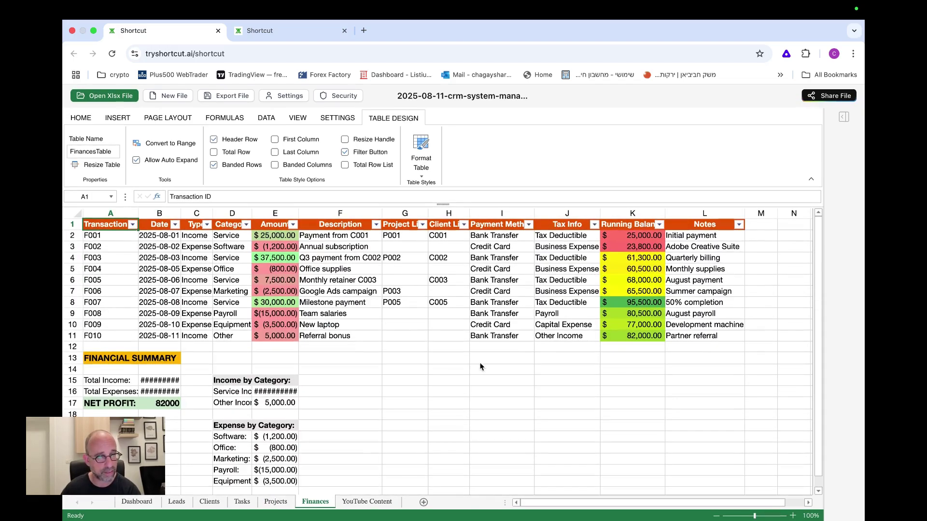
Step: Auto-fit Finances columns B and E so the totals and Service Income show fully
{"action": "double_click", "coordinate": [180, 214]}
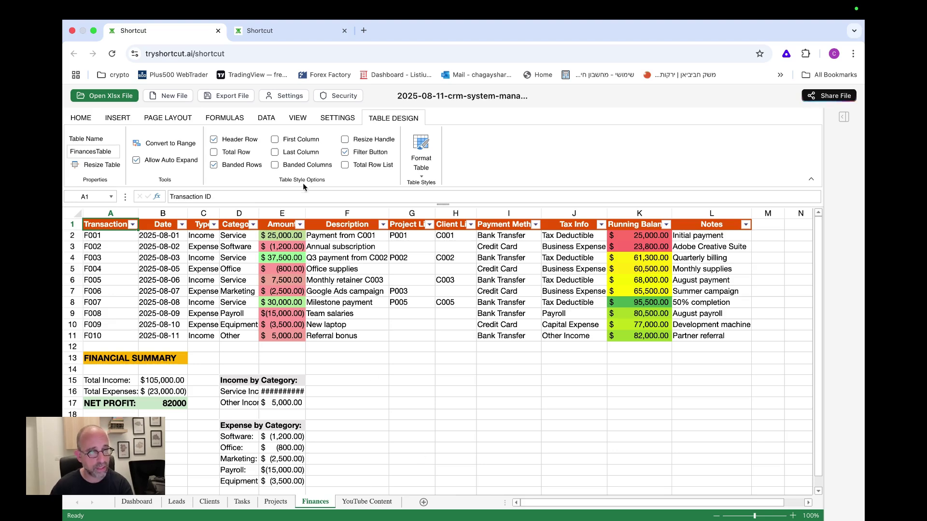
{"action": "double_click", "coordinate": [305, 214]}
{"action": "scroll", "coordinate": [338, 449], "scroll_direction": "down", "scroll_amount": 2}
{"action": "scroll", "coordinate": [345, 444], "scroll_direction": "up", "scroll_amount": 2}
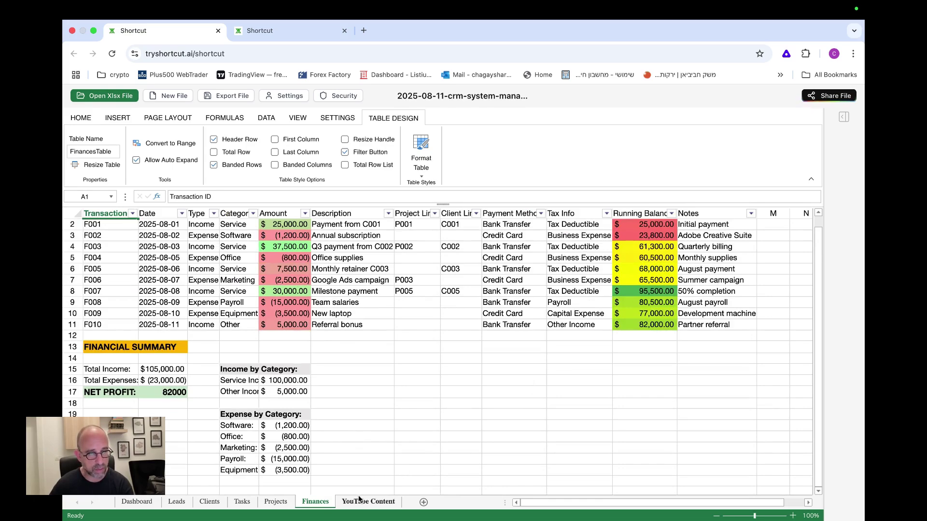
Step: Switch to the YouTube Content sheet and scroll across its video table
{"action": "left_click", "coordinate": [367, 502]}
{"action": "scroll", "coordinate": [372, 408], "scroll_direction": "right", "scroll_amount": 5}
{"action": "scroll", "coordinate": [352, 404], "scroll_direction": "left", "scroll_amount": 5}
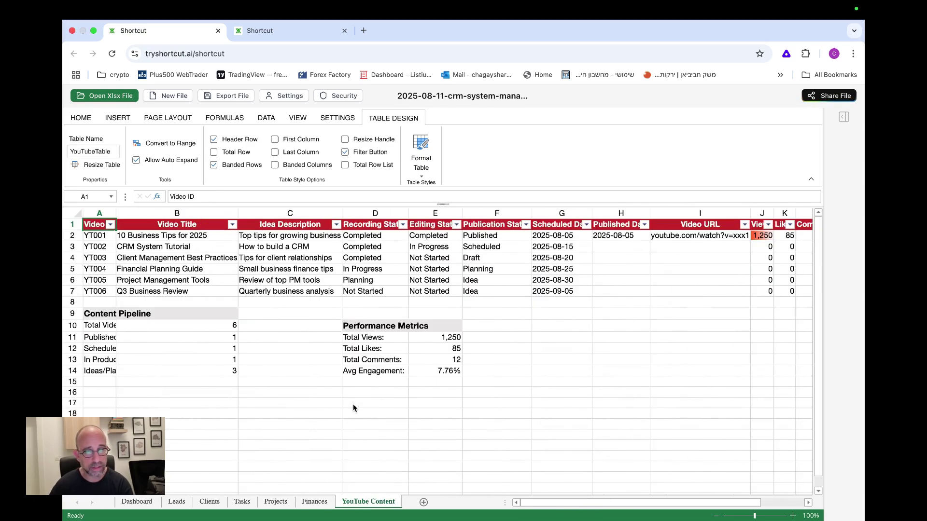
Step: Enter 5,000 views and 120 likes for CRM System Tutorial
{"action": "left_click", "coordinate": [83, 247]}
{"action": "left_click", "coordinate": [760, 249]}
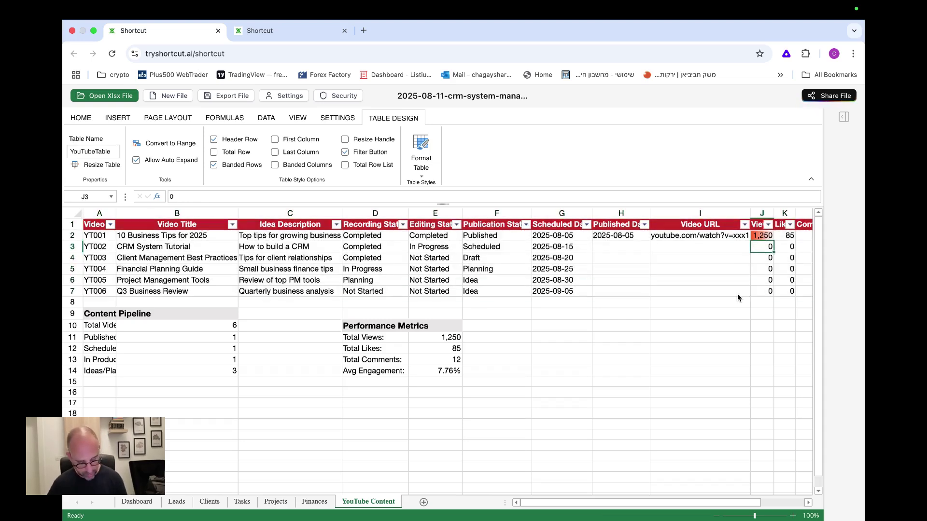
{"action": "type", "text": "5,0"}
{"action": "type", "text": "000"}
{"action": "key", "text": "Return"}
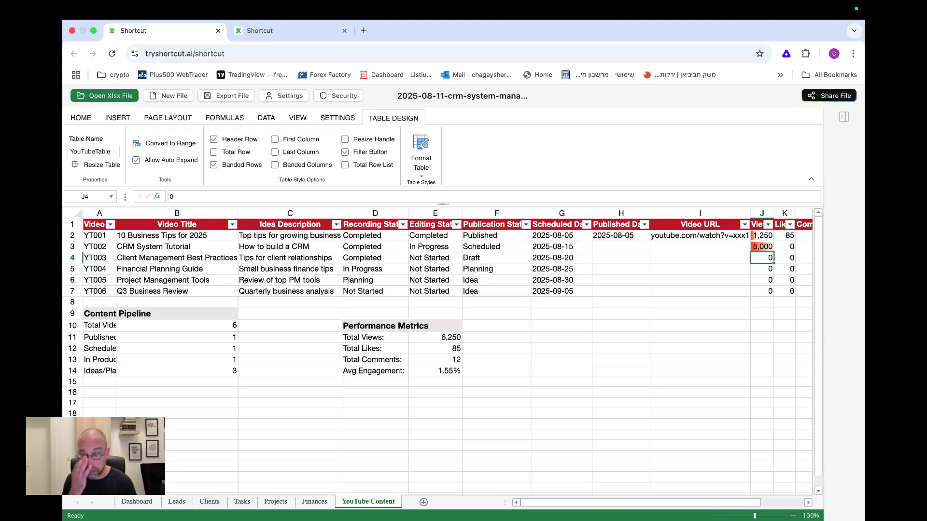
{"action": "left_click", "coordinate": [784, 247]}
{"action": "type", "text": "12"}
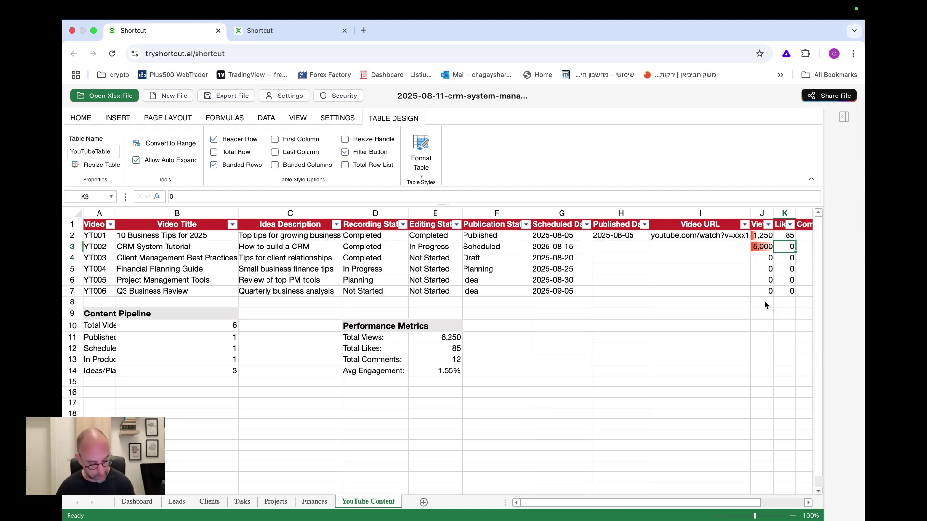
{"action": "type", "text": "0"}
{"action": "key", "text": "Return"}
Step: Enter 2,500 views for Client Management Best Practices, correcting the mistyped entry
{"action": "left_click", "coordinate": [721, 302]}
{"action": "left_click", "coordinate": [753, 257]}
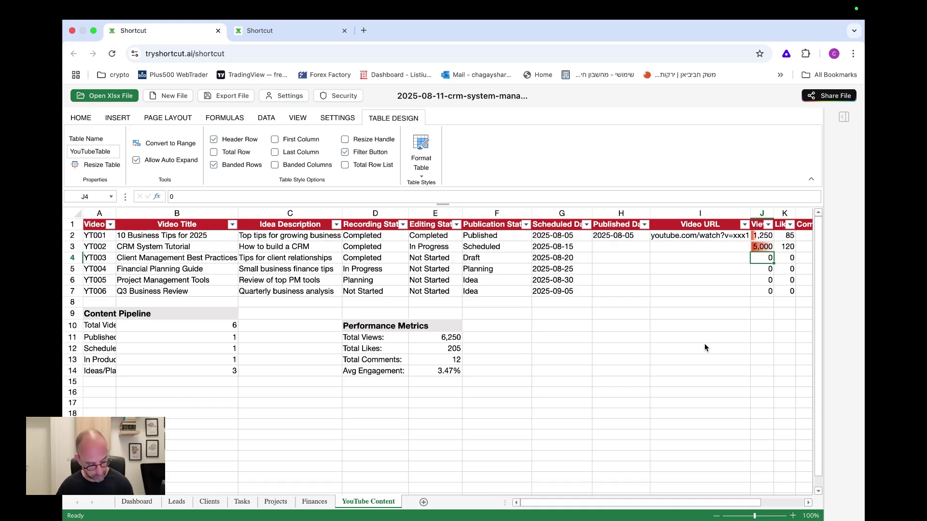
{"action": "type", "text": "2500\\"}
{"action": "key", "text": "Return"}
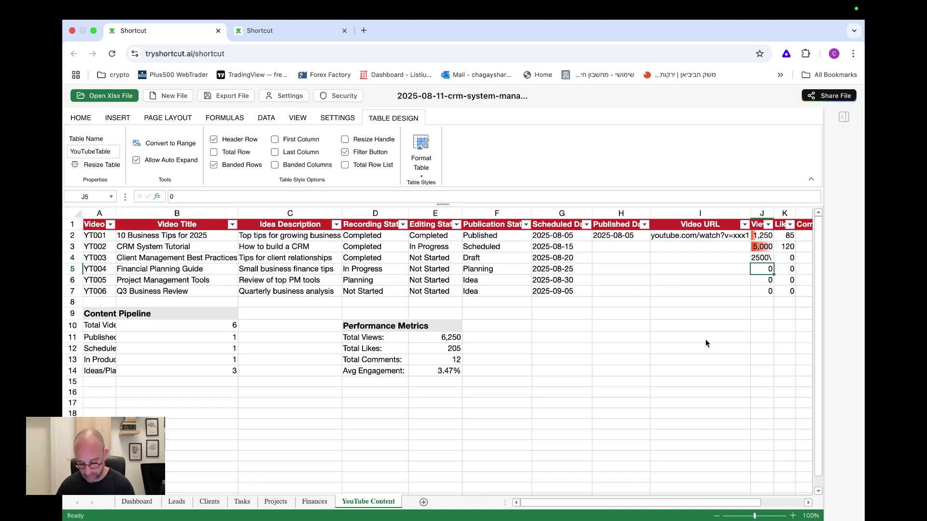
{"action": "key", "text": "Up"}
{"action": "type", "text": "2,500"}
{"action": "key", "text": "Return"}
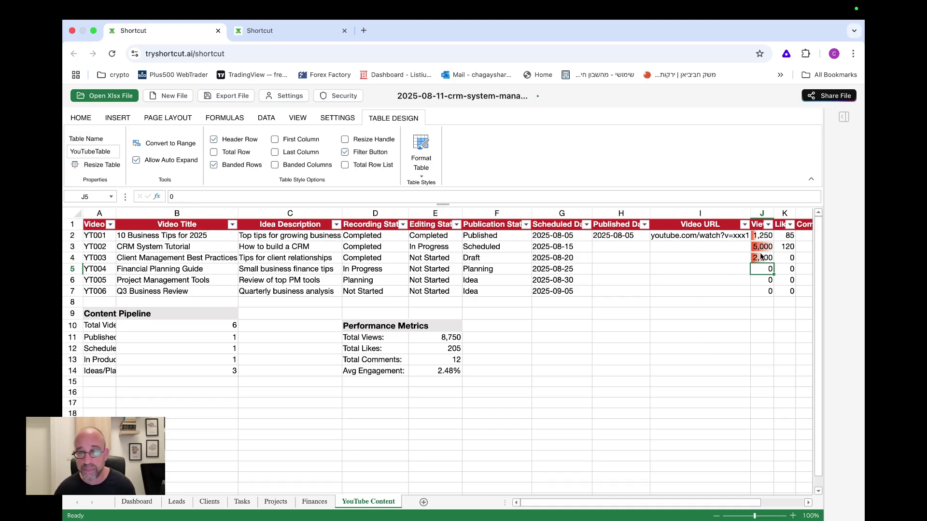
{"action": "scroll", "coordinate": [731, 321], "scroll_direction": "right", "scroll_amount": 5}
{"action": "scroll", "coordinate": [731, 321], "scroll_direction": "left", "scroll_amount": 5}
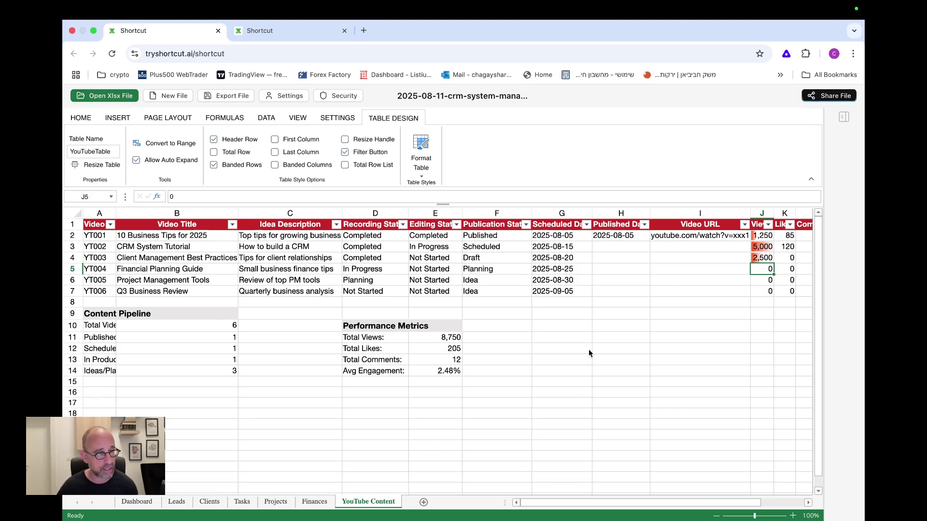
Step: Return to the Dashboard showing 8750 total YT views and reopen the AI panel's Review Changes
{"action": "left_click", "coordinate": [138, 502]}
{"action": "scroll", "coordinate": [305, 393], "scroll_direction": "down", "scroll_amount": 10}
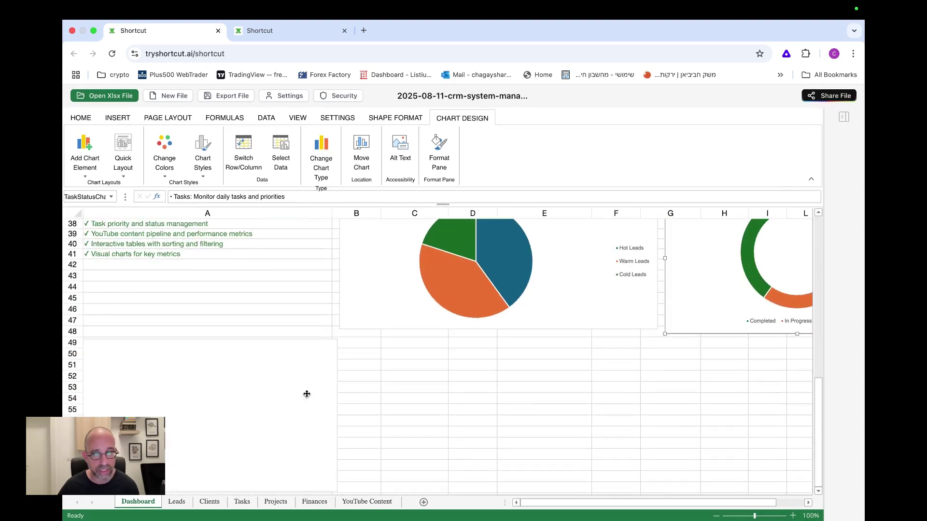
{"action": "scroll", "coordinate": [307, 394], "scroll_direction": "up", "scroll_amount": 10}
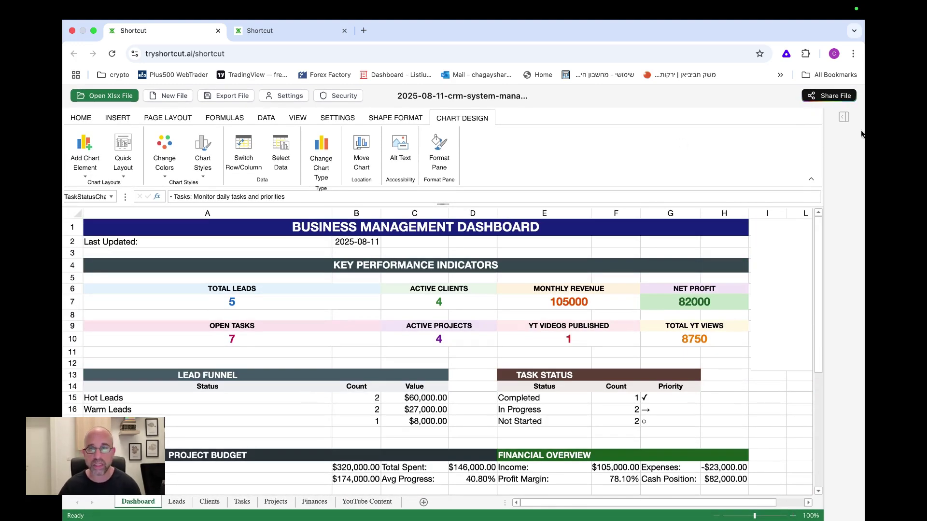
{"action": "left_click", "coordinate": [844, 117]}
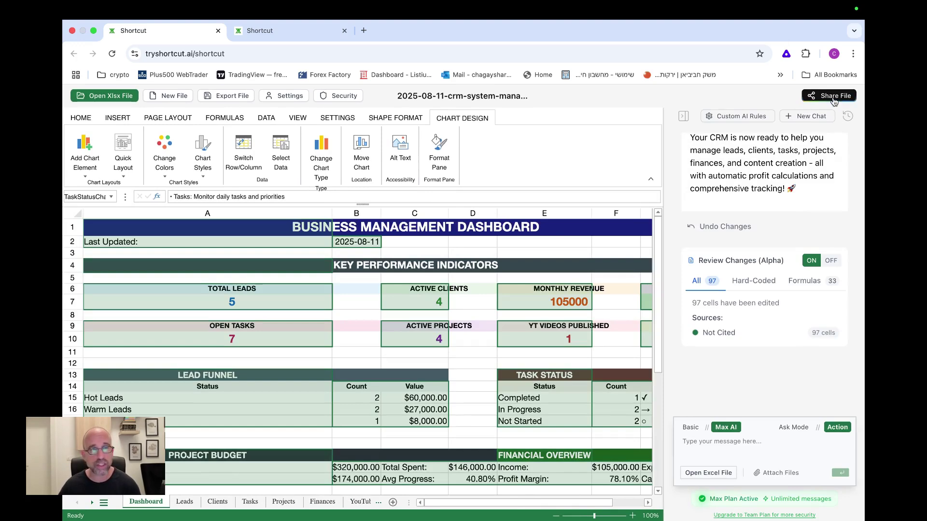
{"action": "left_click", "coordinate": [395, 361]}
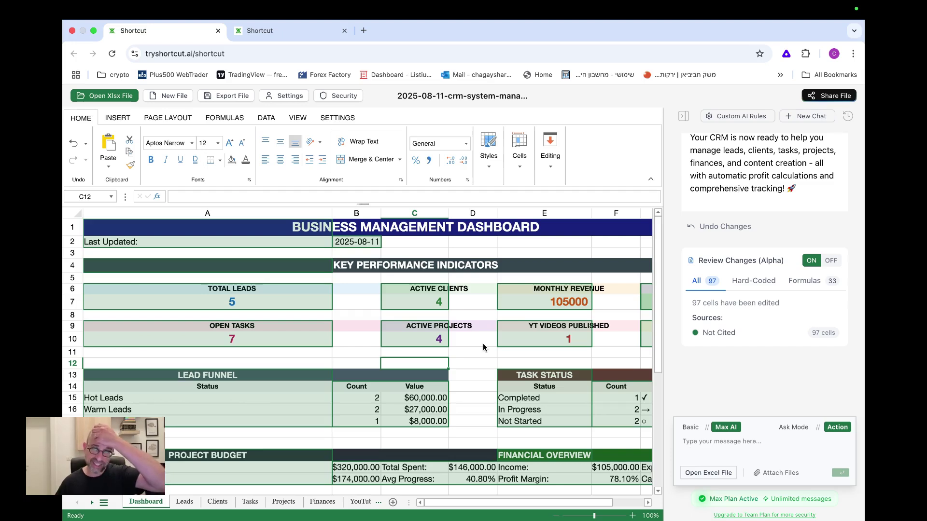
{"action": "left_click", "coordinate": [487, 244]}
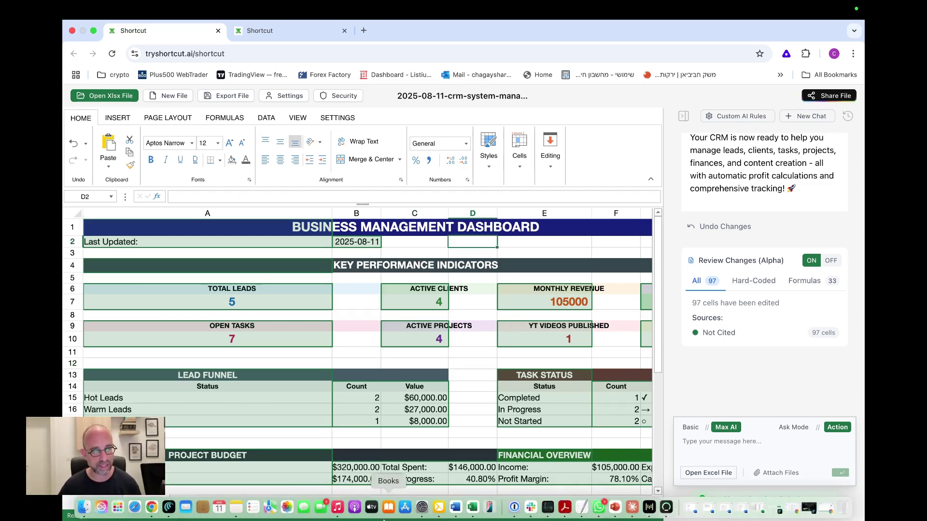